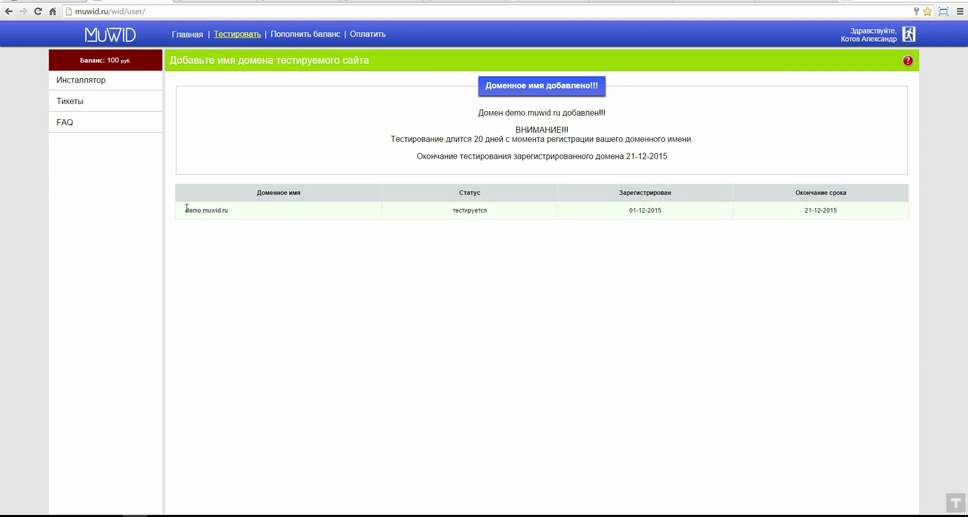
Highlight the registered test domain demo.muwid.ru in the Тестировать table, then clear the selection.
left_click_drag(187, 208, 229, 214)
left_click(247, 224)
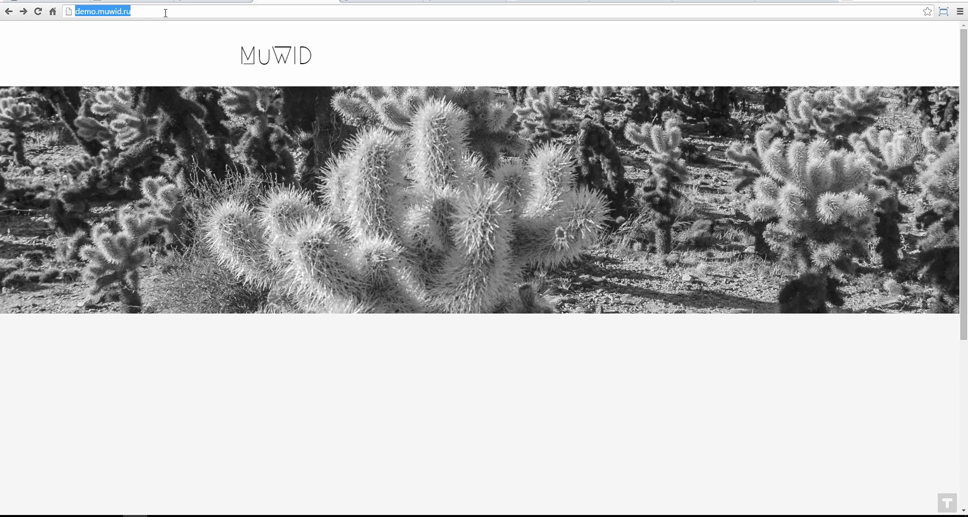
Scroll through the demo.muwid.ru page's rotating header images in Chrome, then switch to Adobe Muse.
left_click(166, 12)
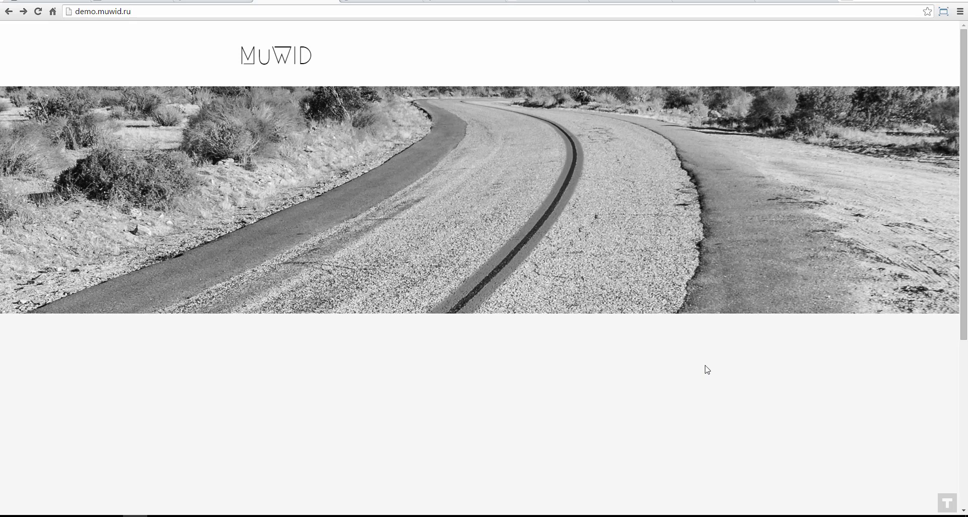
scroll(662, 219, "down", 5)
scroll(641, 237, "up", 5)
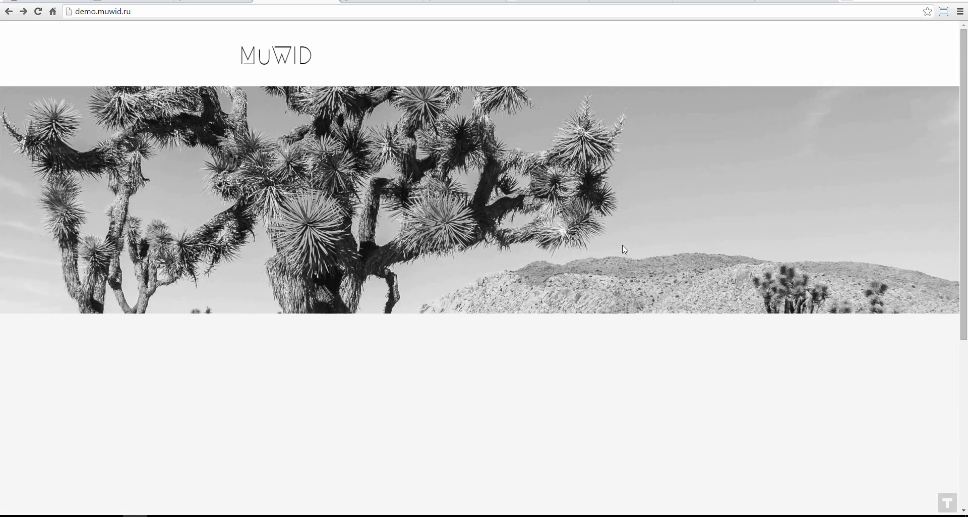
scroll(416, 237, "down", 5)
scroll(416, 237, "up", 5)
key("alt+Tab")
Open the index page in Adobe Muse, scroll through its layout, then return to Chrome.
double_click(129, 102)
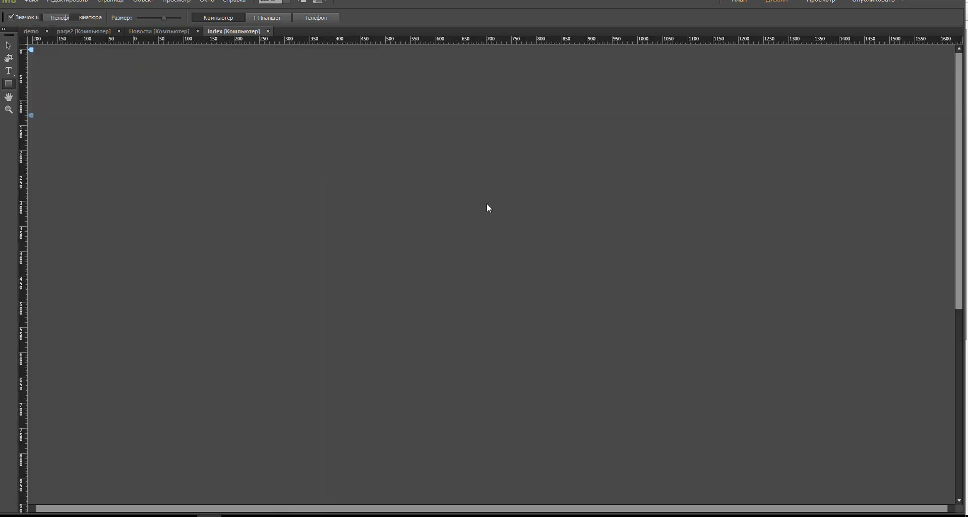
scroll(500, 262, "down", 2)
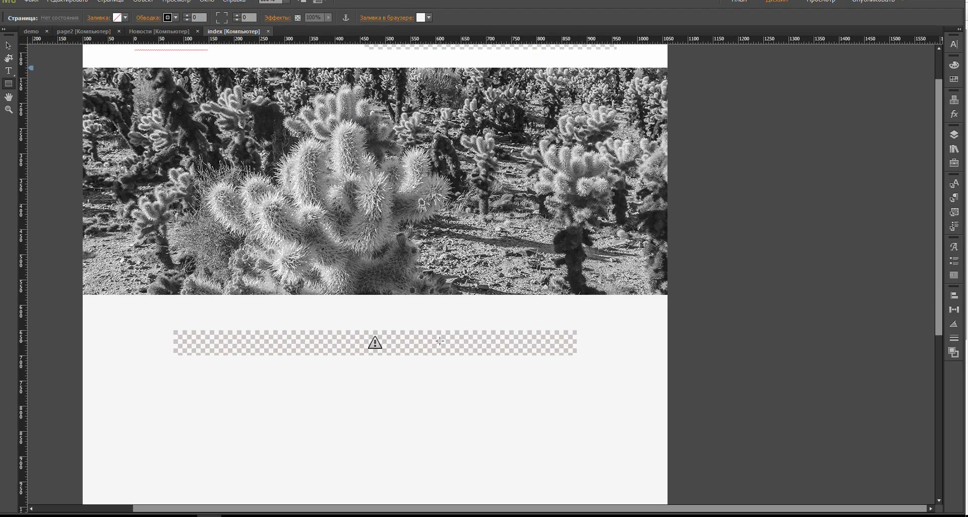
scroll(393, 202, "up", 2)
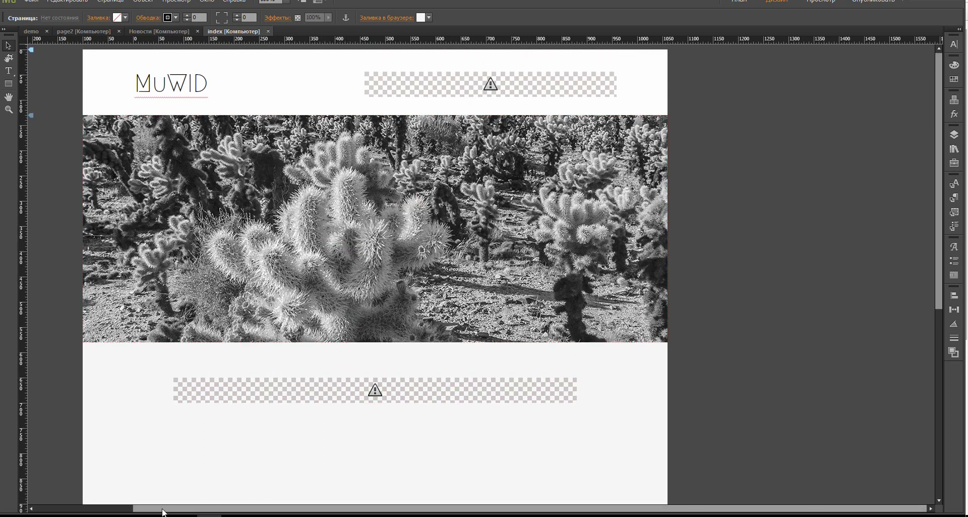
left_click(135, 515)
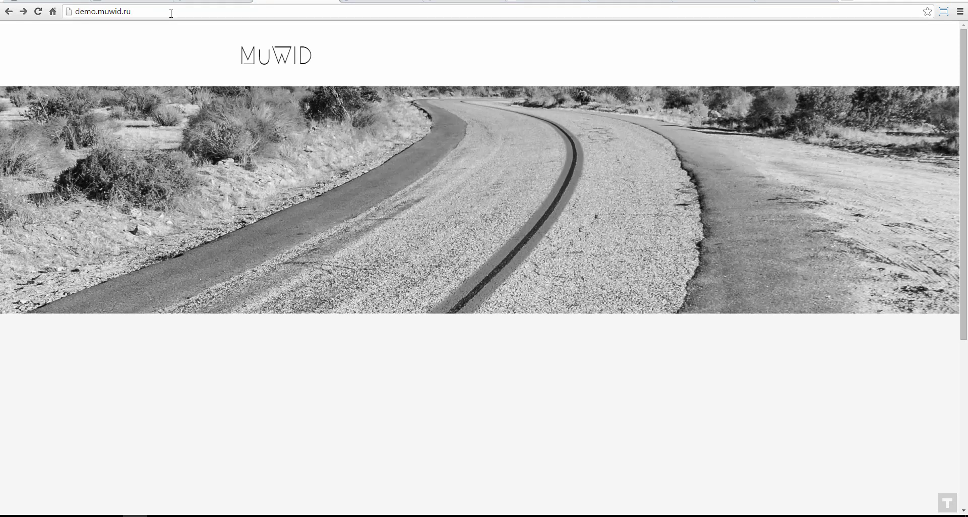
Go to demo.muwid.ru/muwid/ in the address bar to reach the MUWID admin panel.
type("/")
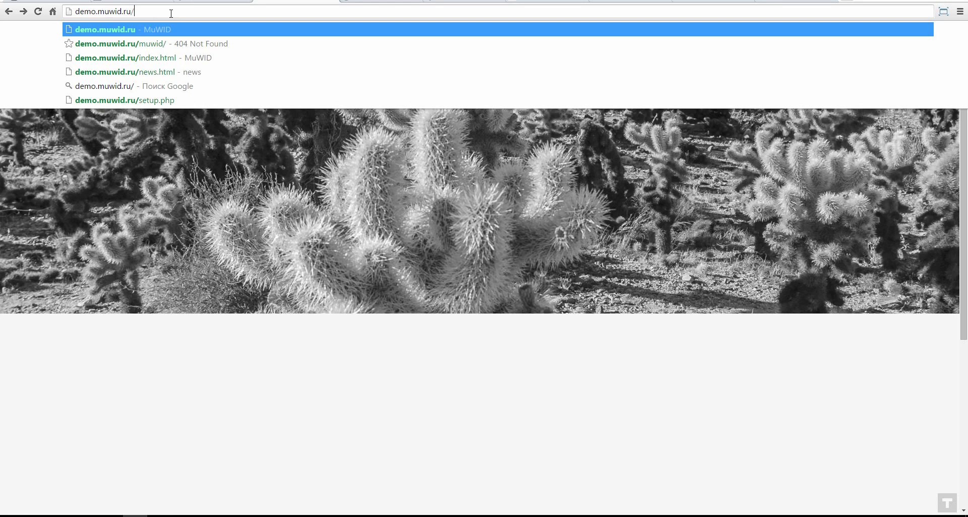
type("muwid/")
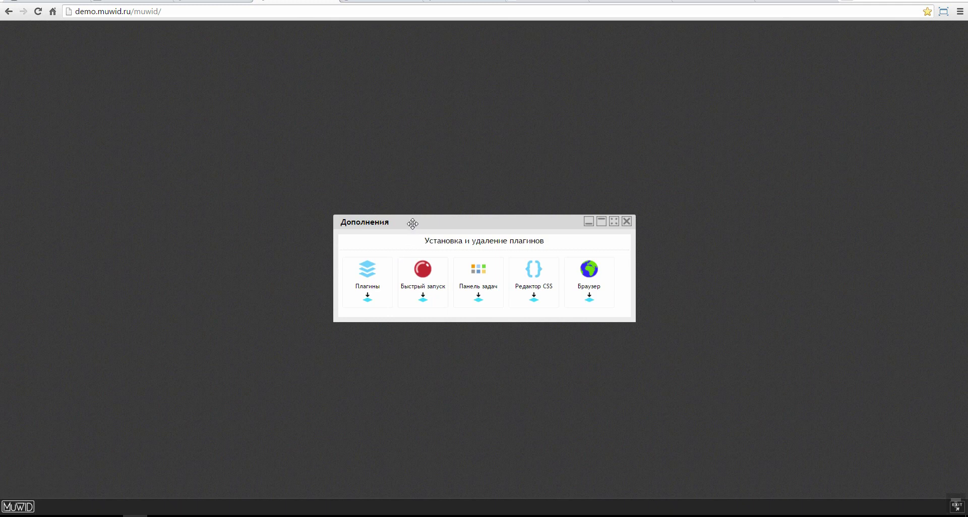
Open the Дополнения add-ons window and move it higher on the MUWID desktop.
left_click_drag(410, 221, 378, 130)
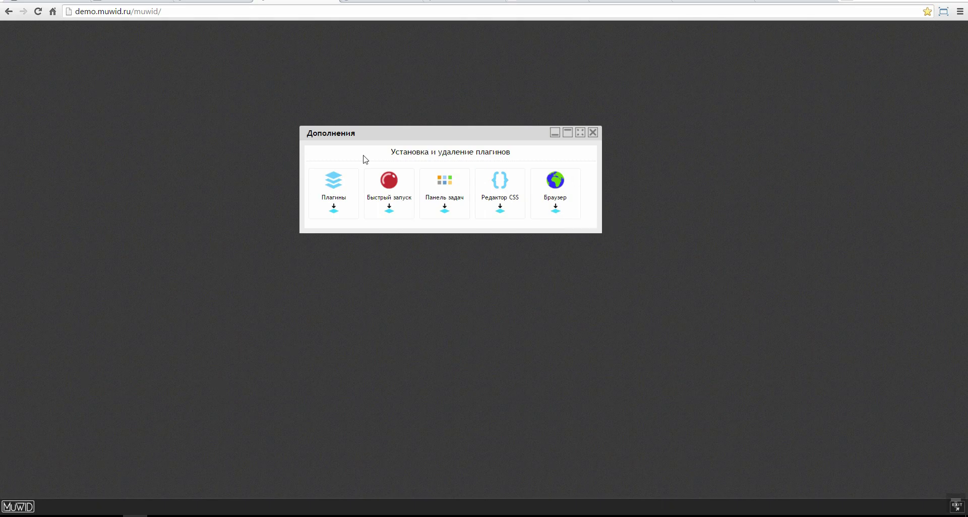
left_click_drag(383, 135, 411, 133)
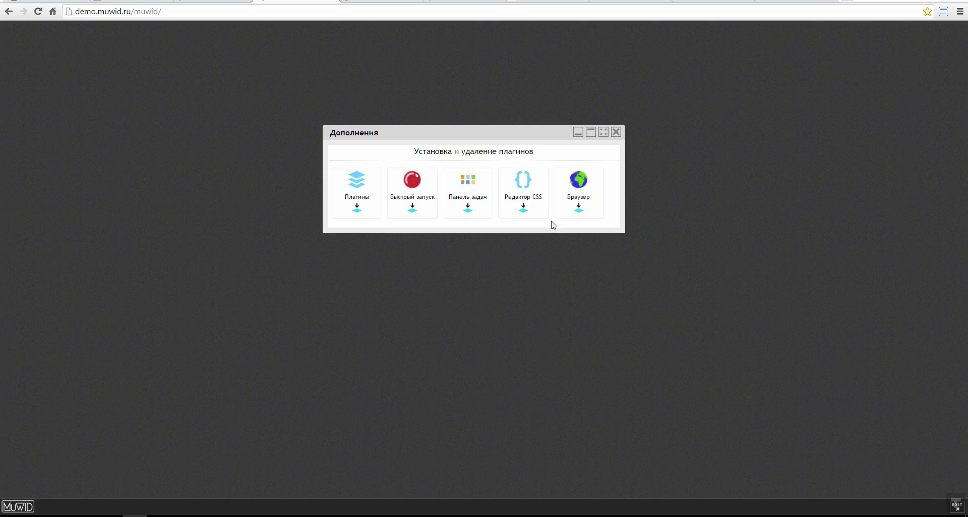
left_click_drag(442, 132, 441, 107)
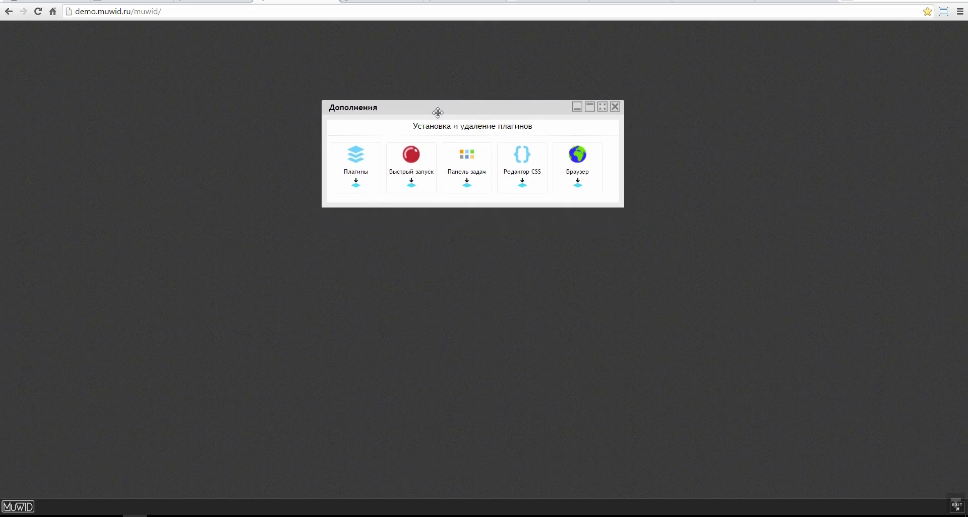
Install the Плагины, Быстрый запуск, Панель задач and Редактор CSS add-ons in turn, skipping Браузер.
left_click(357, 190)
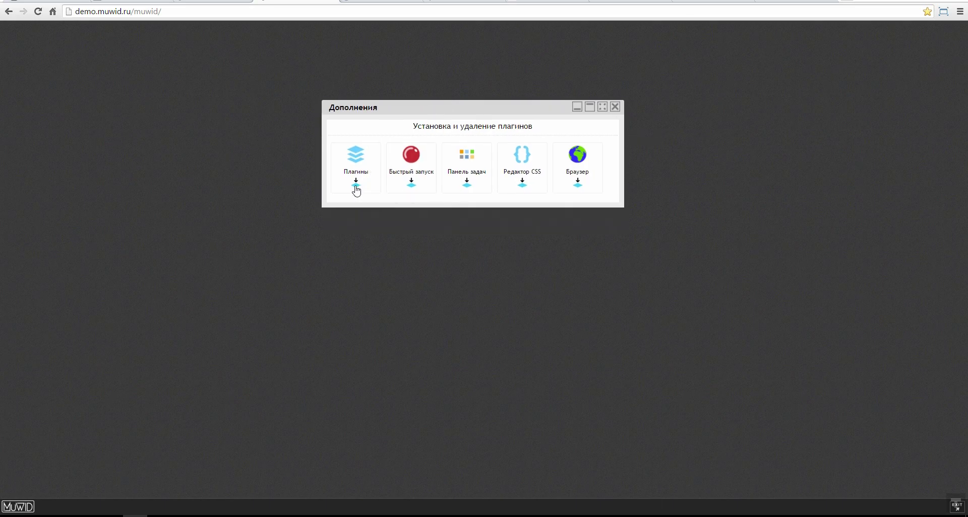
left_click(412, 190)
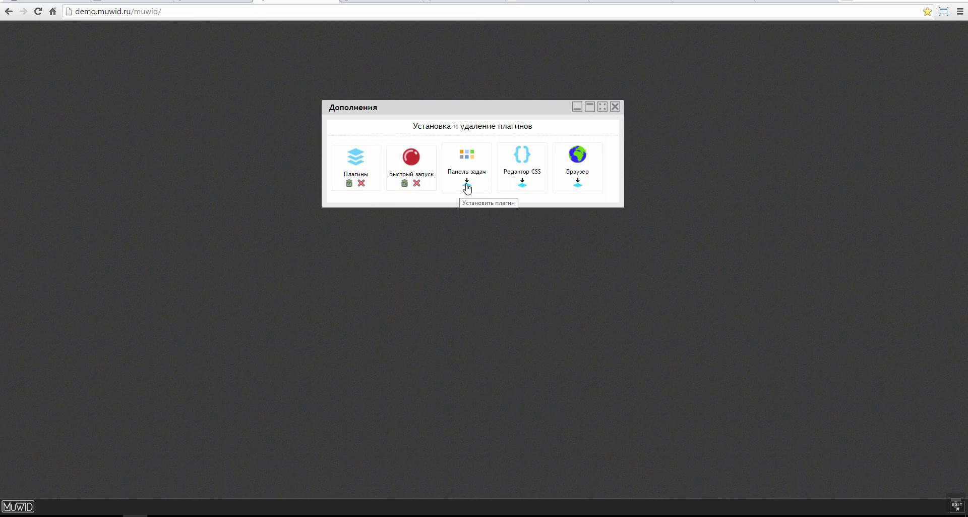
left_click(467, 185)
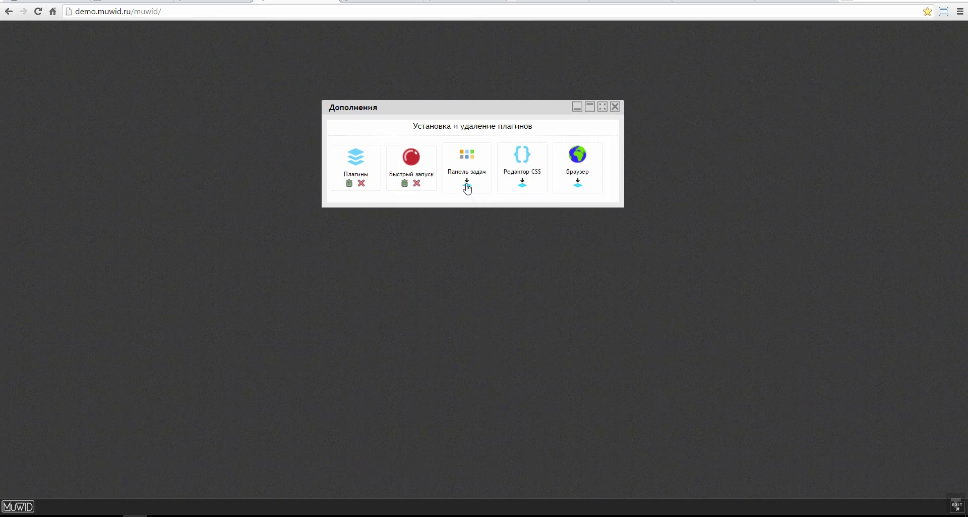
left_click(523, 187)
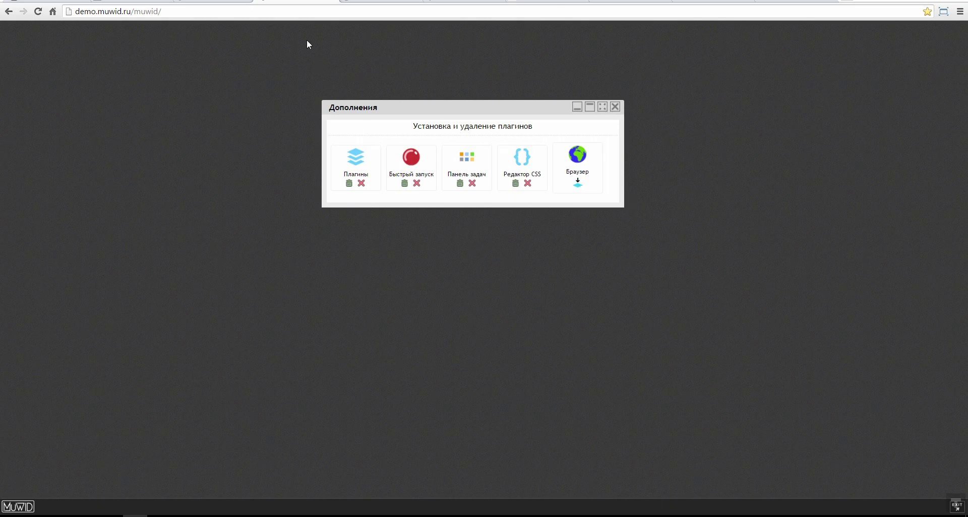
Install the Language item from the Панель задач window, adding a Russia indicator to the taskbar.
mouse_move(449, 106)
left_mouse_down()
mouse_move(462, 118)
mouse_move(450, 118)
left_mouse_up()
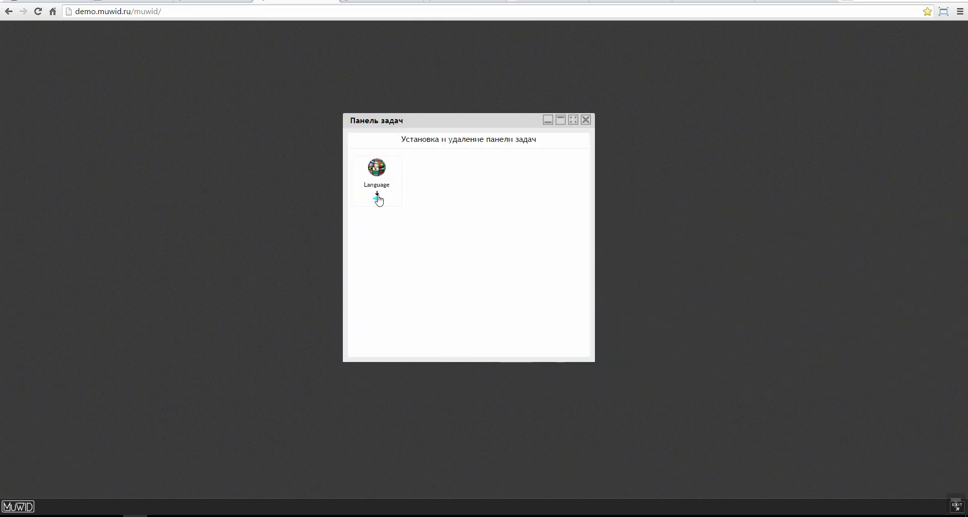
left_click(378, 201)
left_click_drag(478, 125, 481, 84)
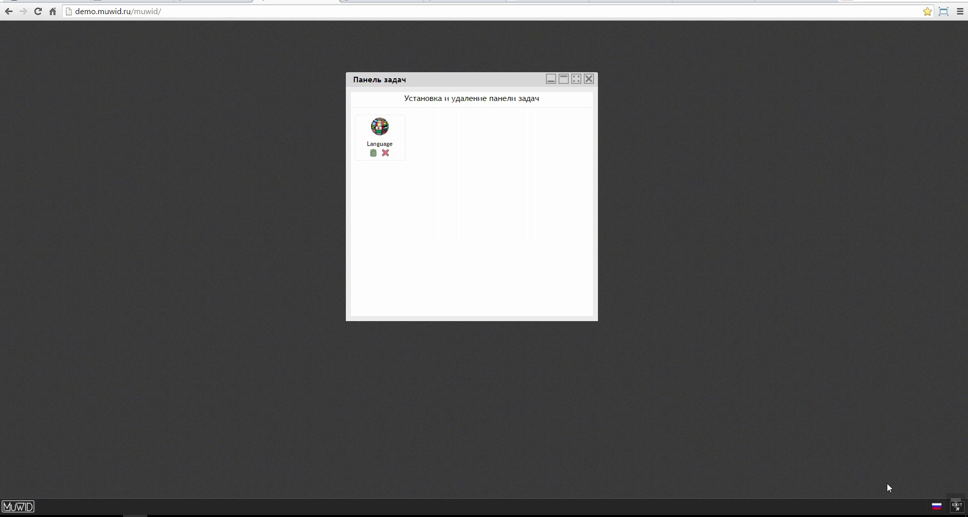
Switch the MUWID interface language to English (United States) from the taskbar flag.
left_click(937, 507)
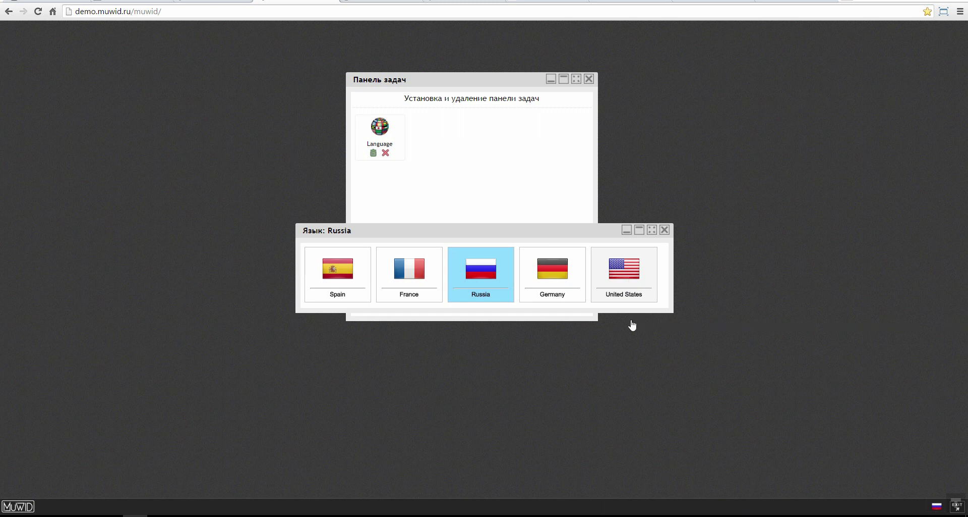
left_click(640, 250)
left_click(664, 229)
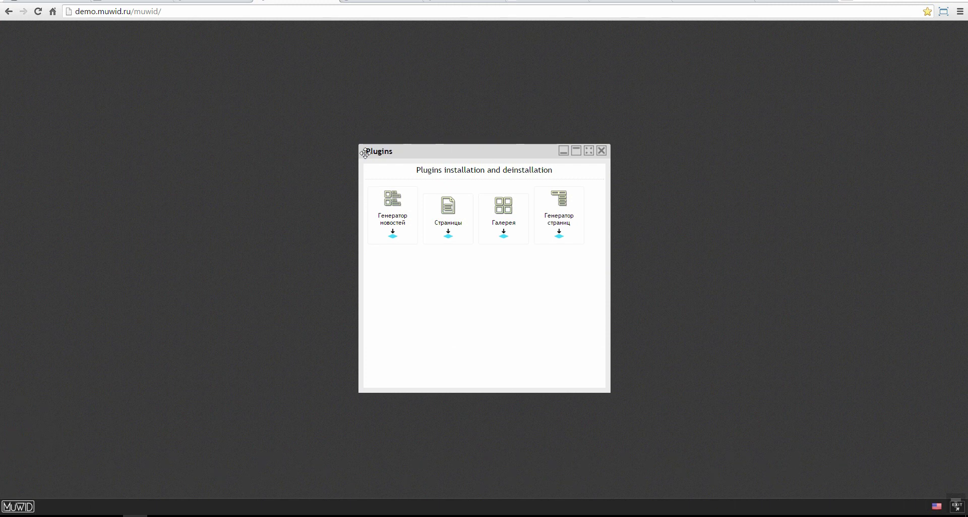
Reopen the task panel and set the interface language back to Russia.
left_click(27, 498)
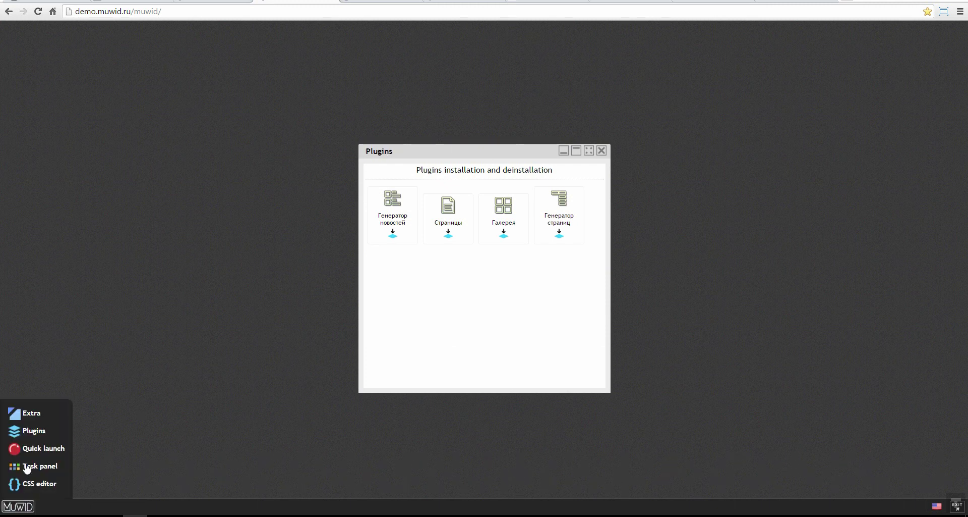
left_click(28, 466)
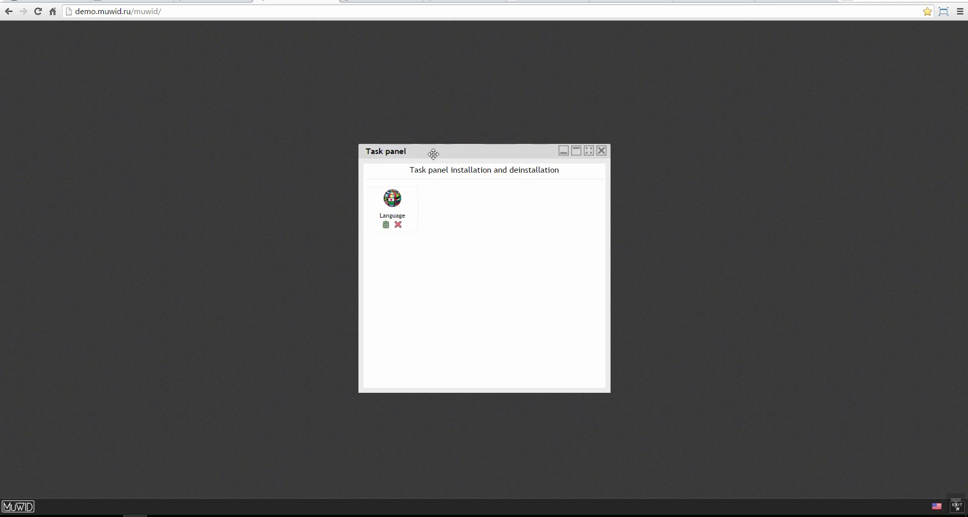
left_click(937, 506)
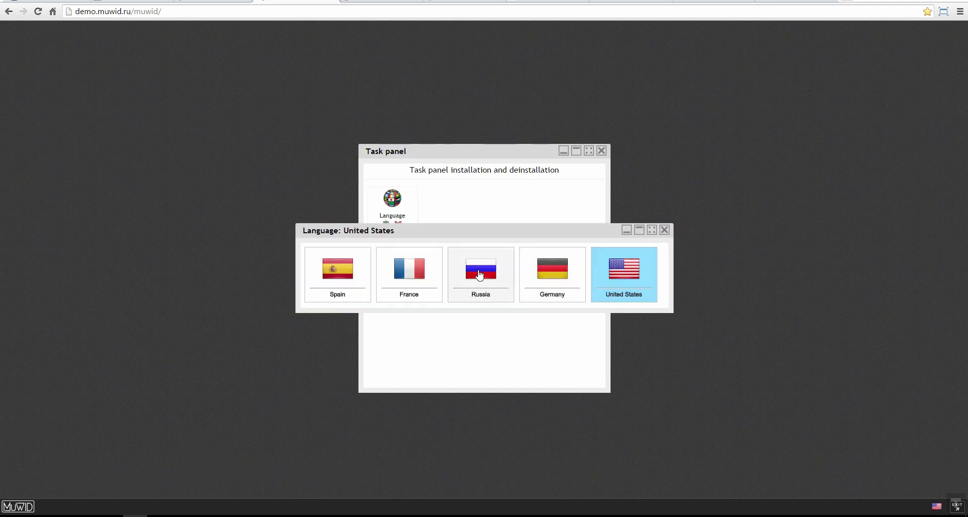
left_click(511, 264)
left_click(665, 230)
left_click(601, 151)
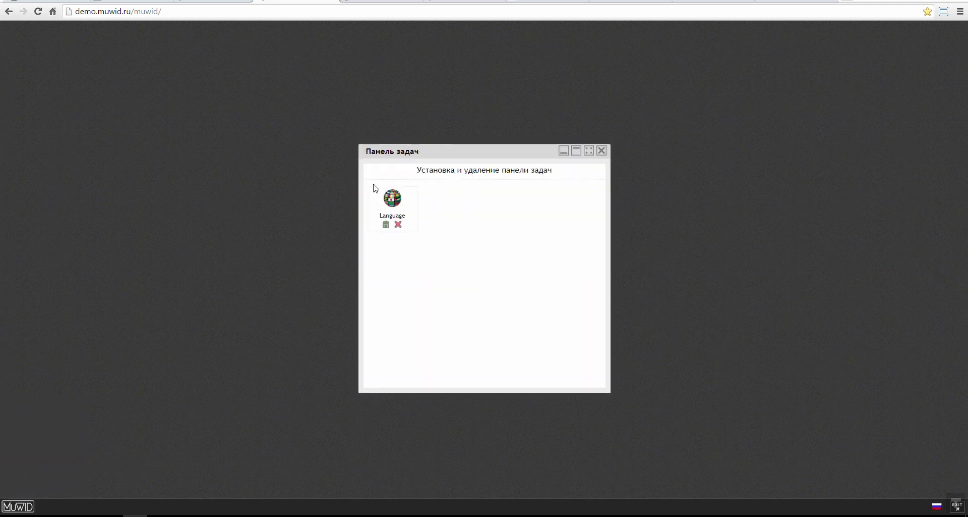
left_click_drag(444, 155, 470, 148)
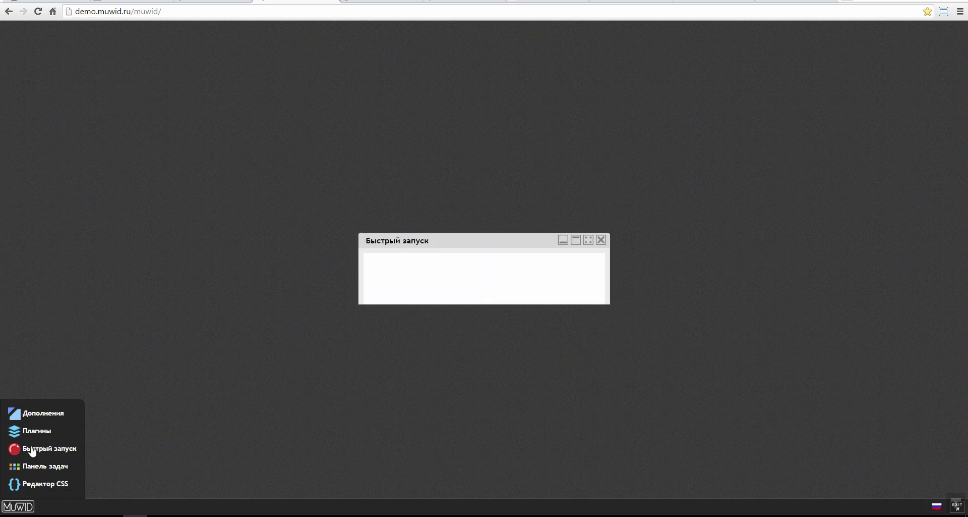
Install the Изображения quick-launch item and launch the new images app from the taskbar.
left_click_drag(490, 154, 494, 96)
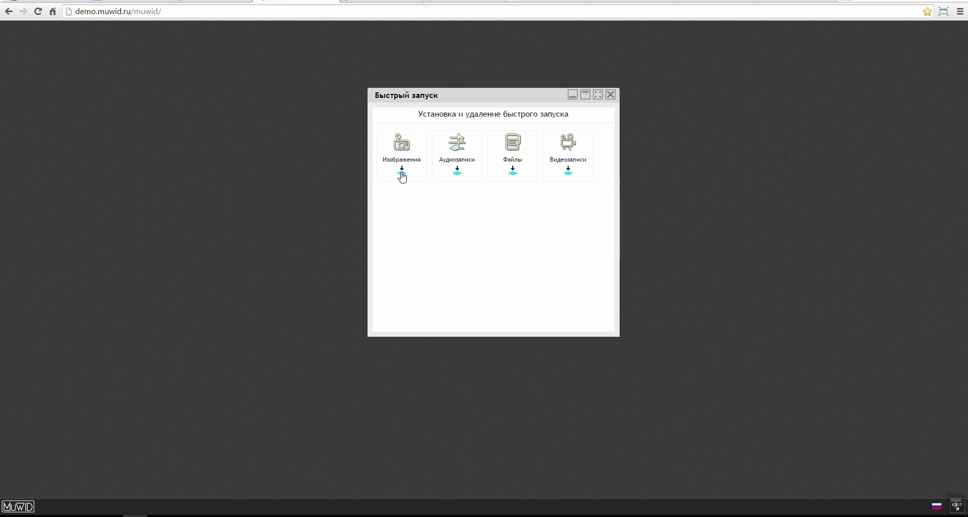
left_click(401, 172)
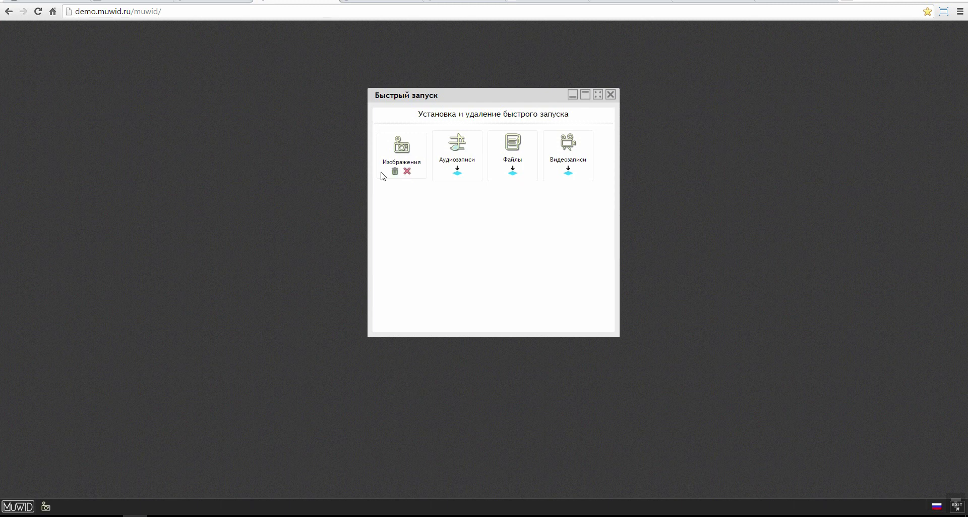
left_click(46, 506)
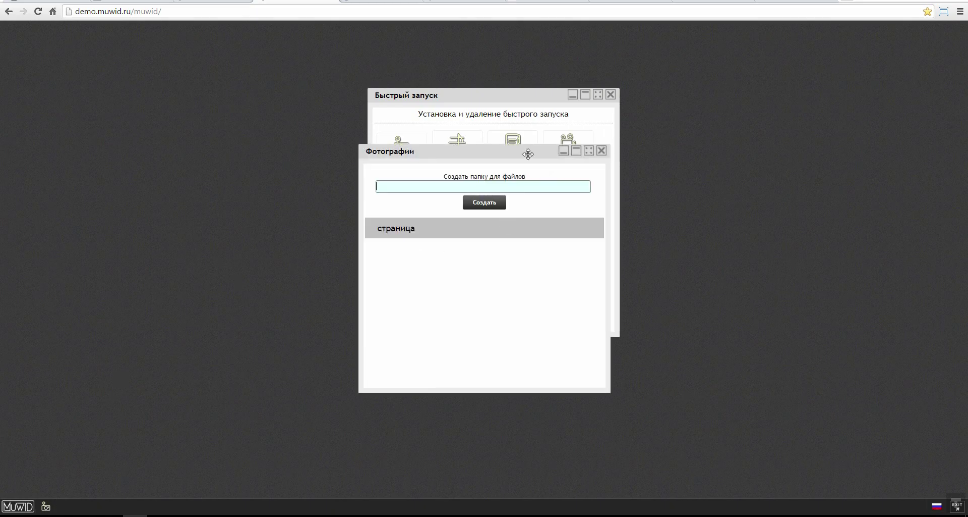
Close the Фотографии window, then reposition and widen the Быстрый запуск installer.
left_click_drag(528, 154, 359, 154)
left_click(433, 152)
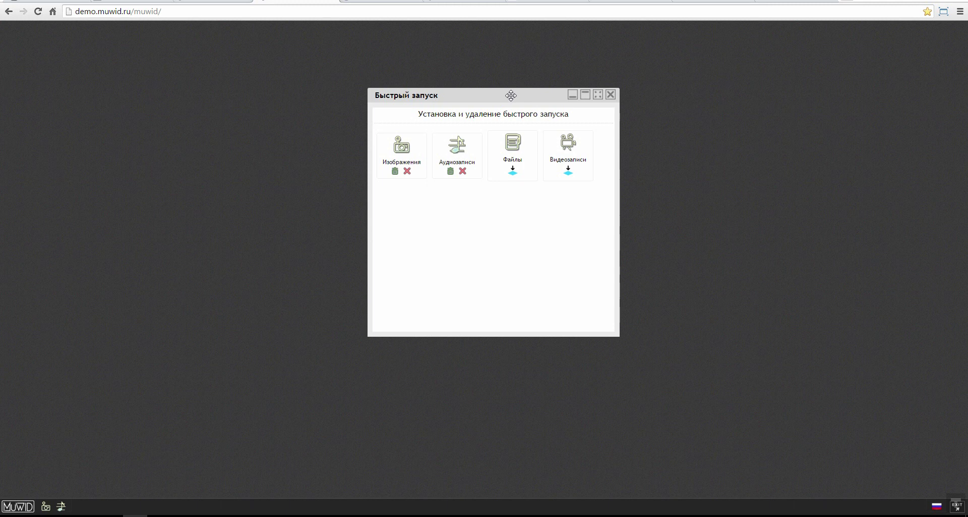
left_click_drag(512, 96, 466, 103)
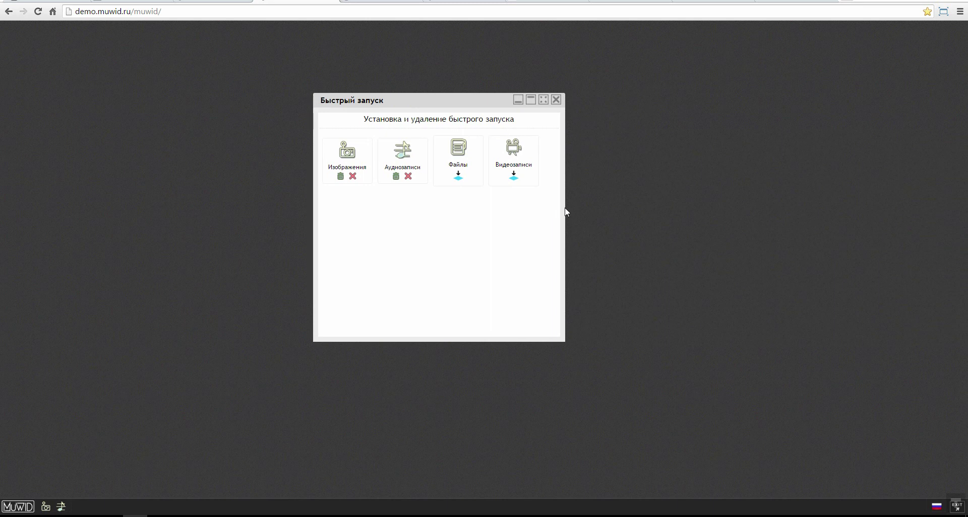
mouse_move(565, 207)
left_mouse_down()
mouse_move(594, 214)
mouse_move(558, 214)
left_mouse_up()
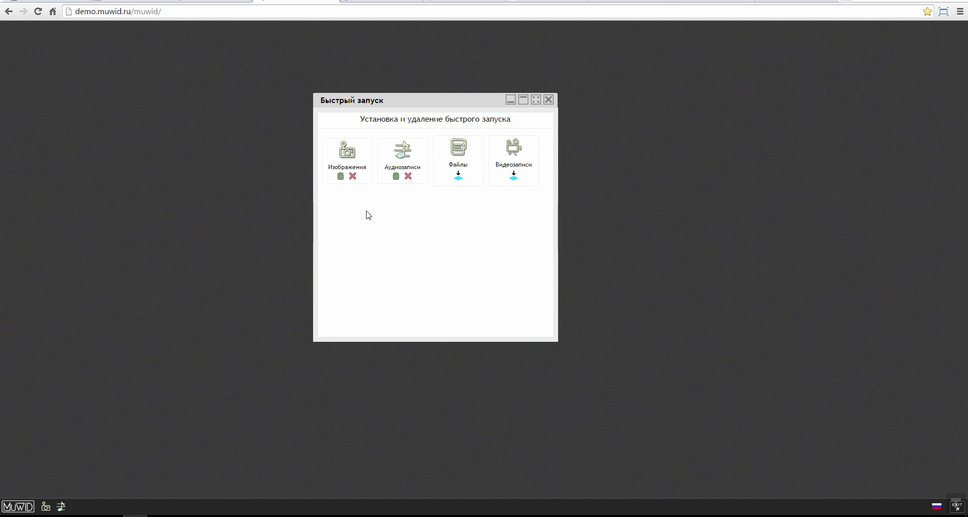
left_click_drag(406, 102, 416, 104)
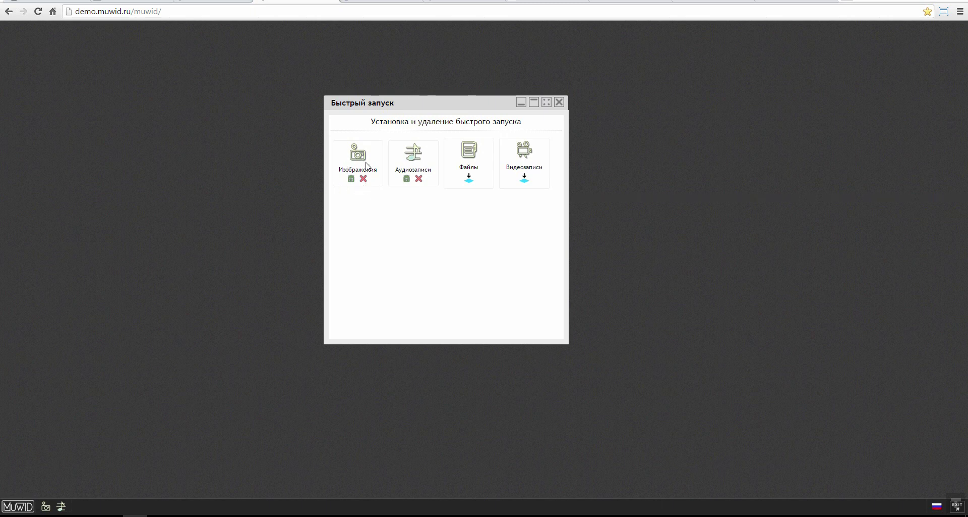
left_click(351, 184)
left_click_drag(389, 102, 329, 52)
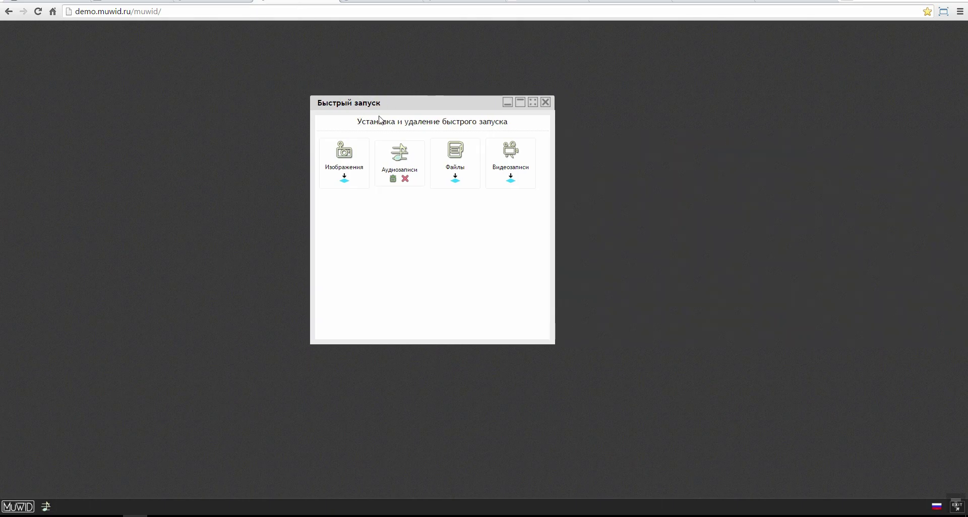
left_click_drag(383, 103, 404, 111)
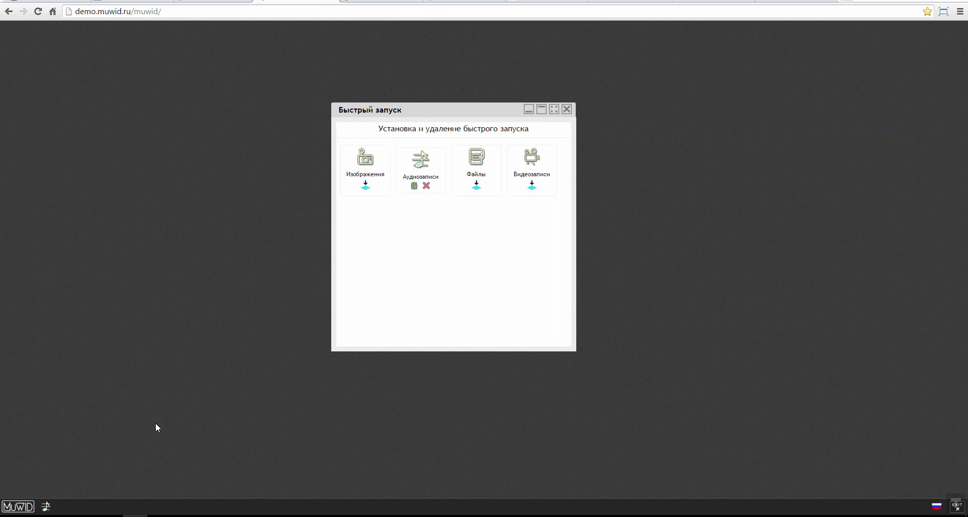
left_click(365, 194)
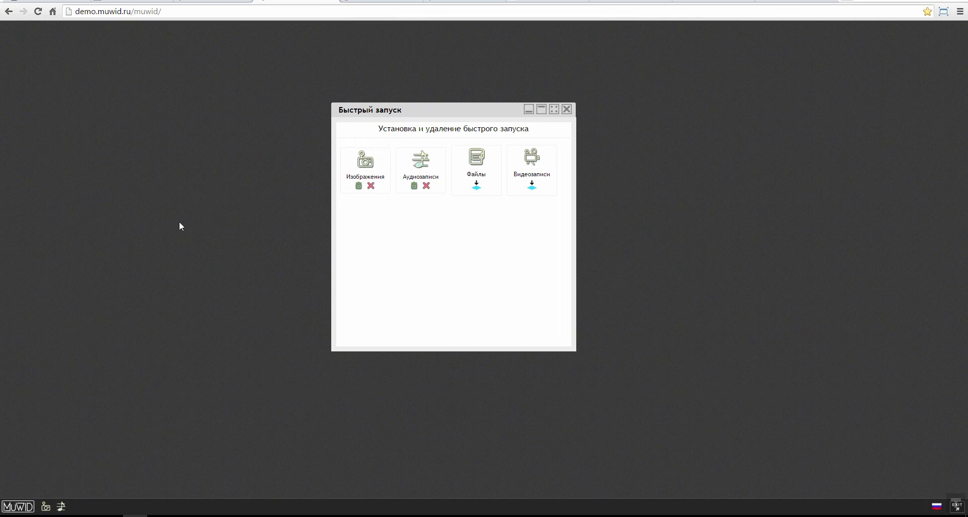
Shift the Быстрый запуск installer window slightly to the right.
left_click_drag(457, 108, 470, 109)
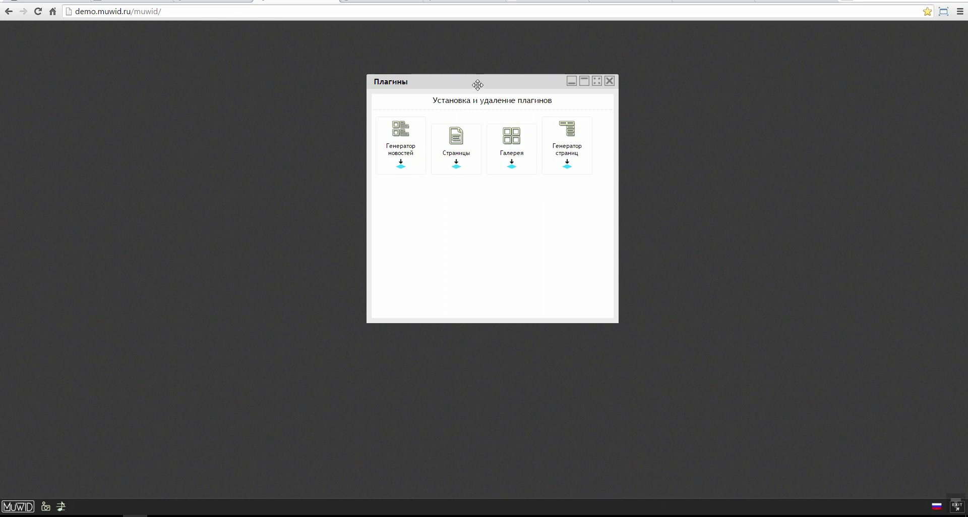
In the Плагины window, install the Генератор новостей, Страницы and Генератор страниц plugins.
left_click_drag(478, 84, 455, 80)
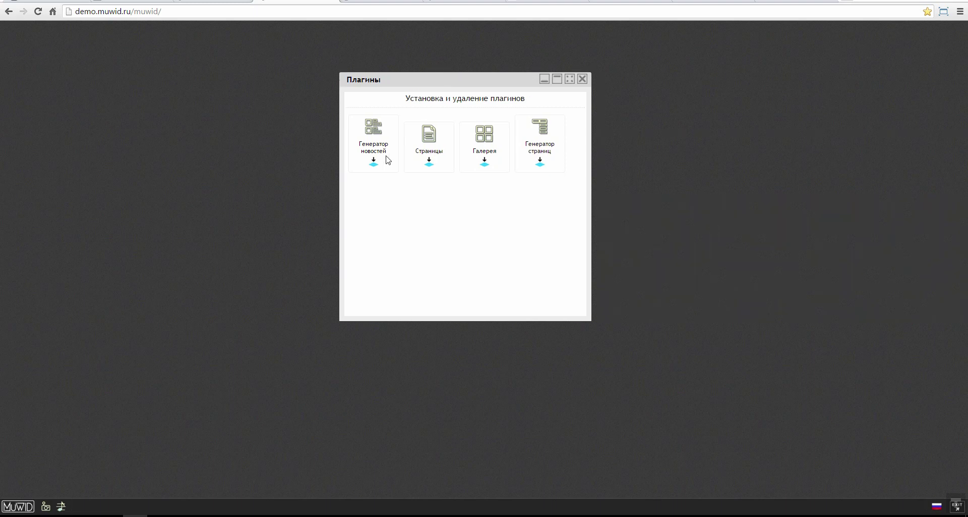
left_click(374, 166)
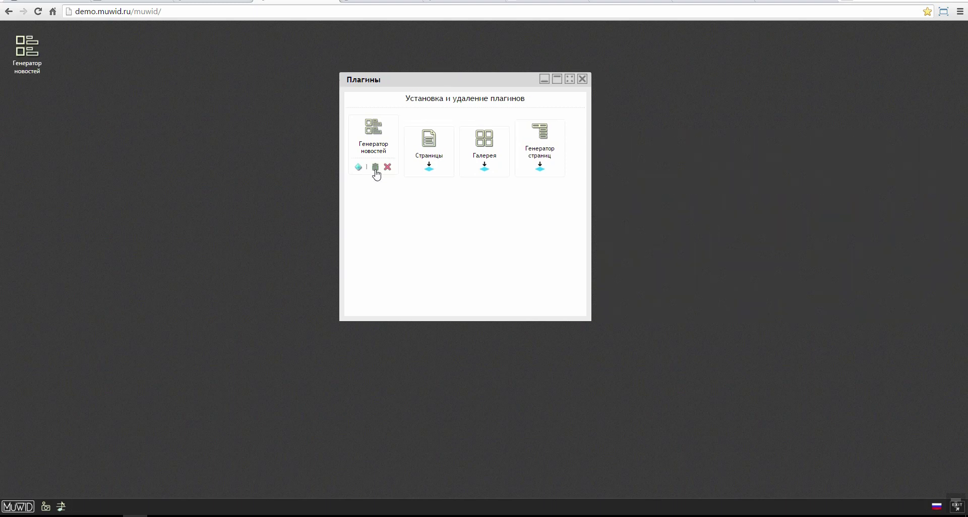
left_click(429, 172)
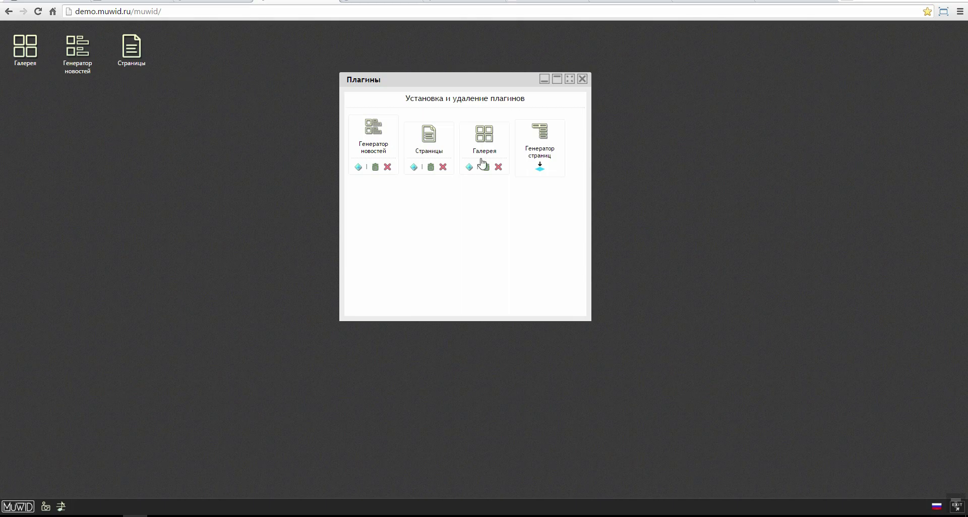
left_click(540, 169)
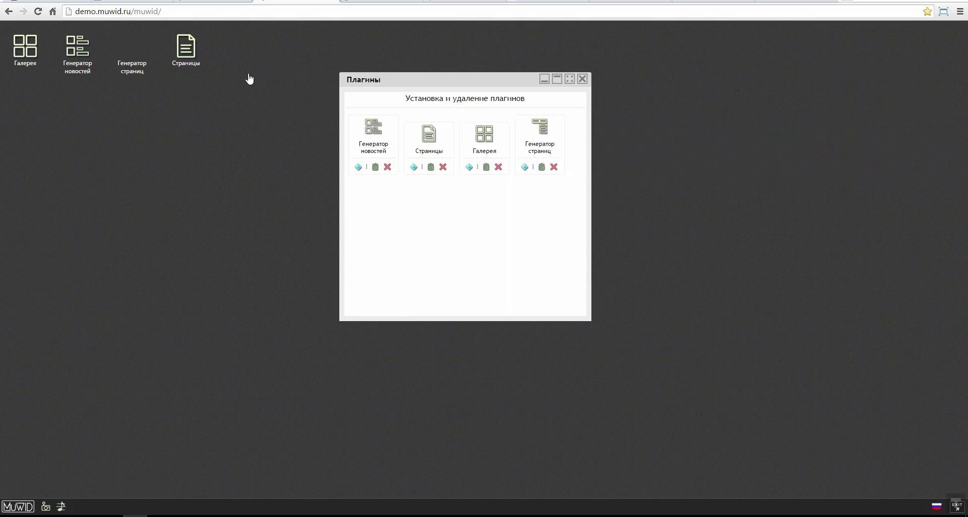
left_click(540, 169)
mouse_move(475, 79)
left_mouse_down()
mouse_move(515, 90)
mouse_move(488, 87)
left_mouse_up()
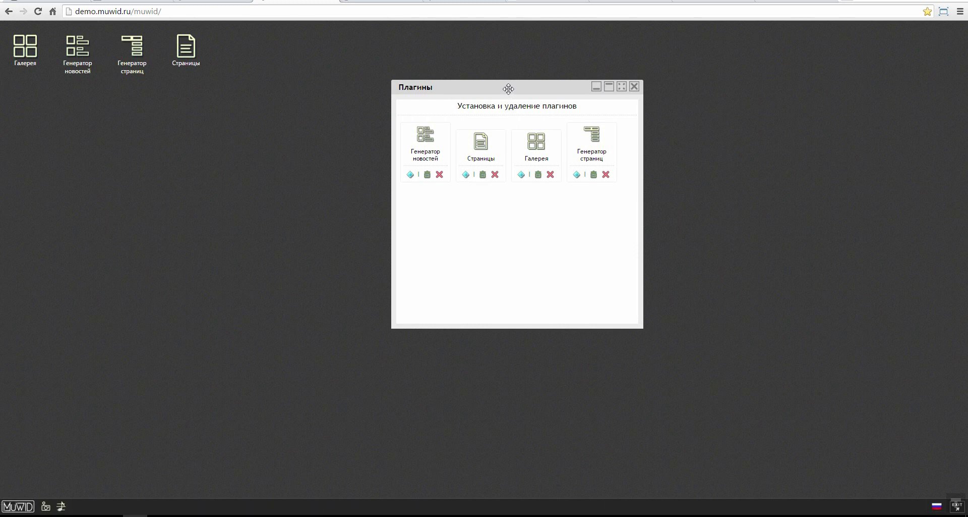
Remove and reinstall the Страницы plugin, then widen its page list window.
left_click_drag(508, 88, 458, 75)
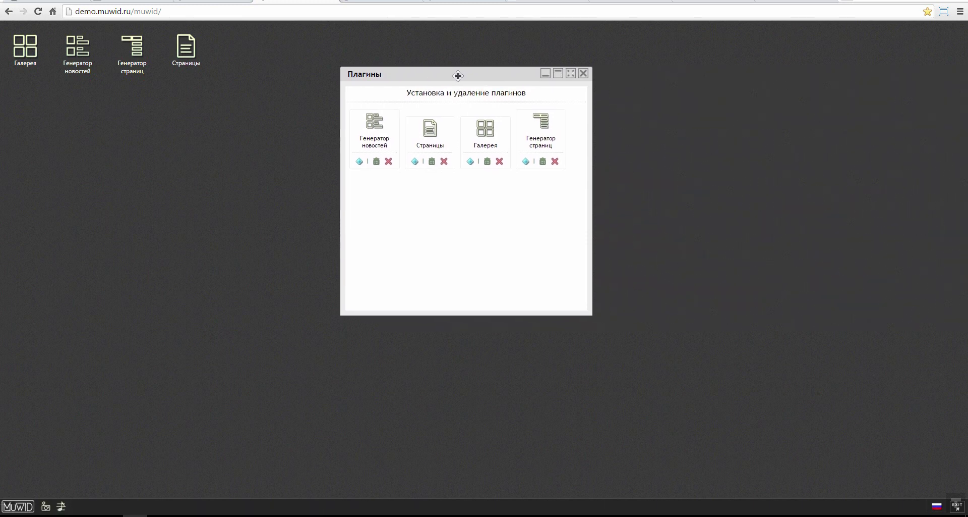
left_click(433, 162)
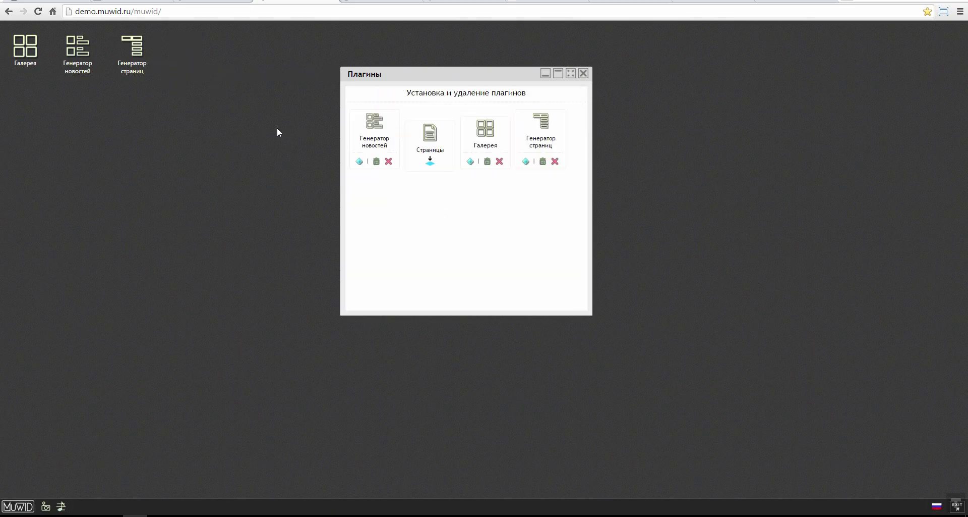
left_click(430, 162)
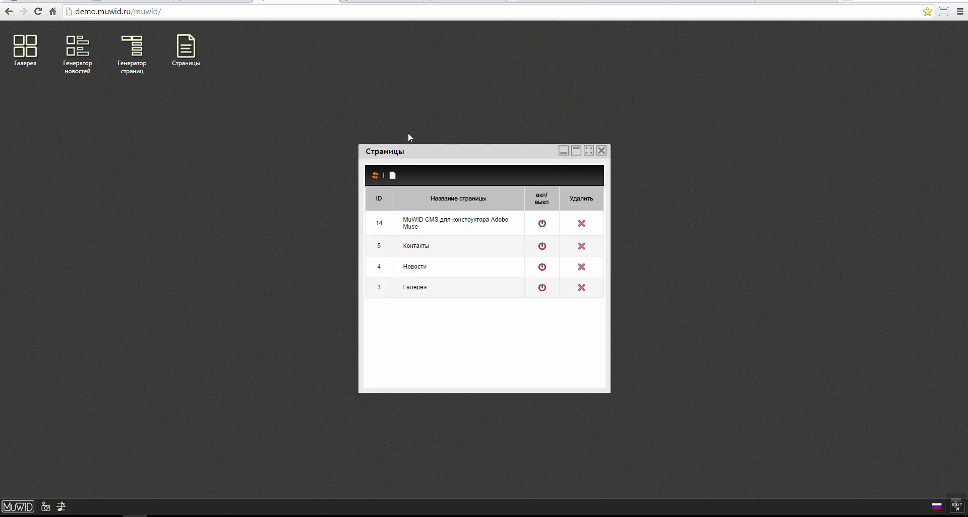
left_click_drag(578, 181, 655, 182)
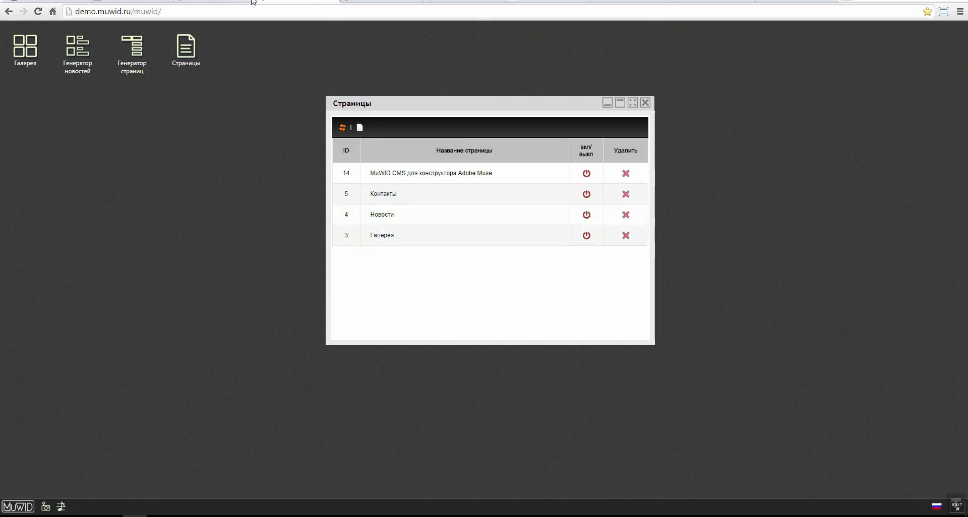
On the demo website, view the Новости page and the Привет article, then go back.
left_click(801, 2)
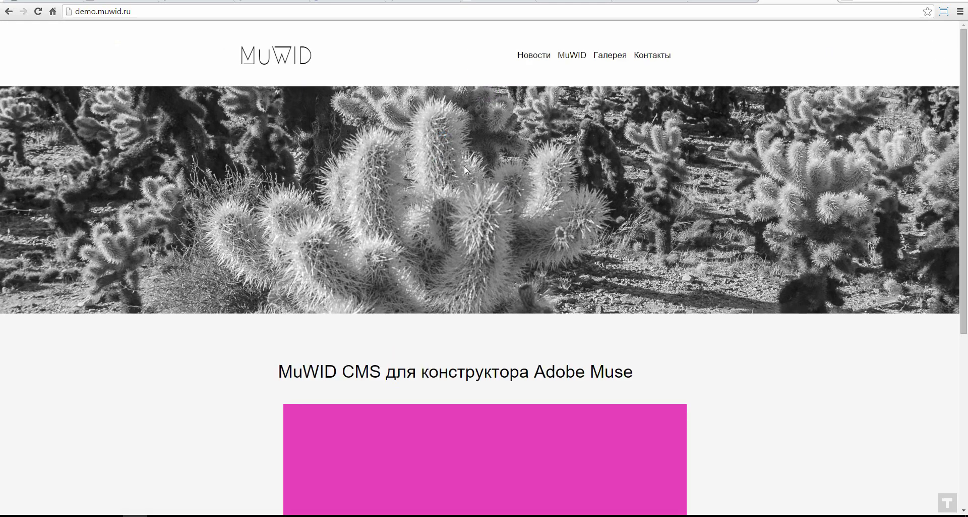
scroll(503, 242, "down", 5)
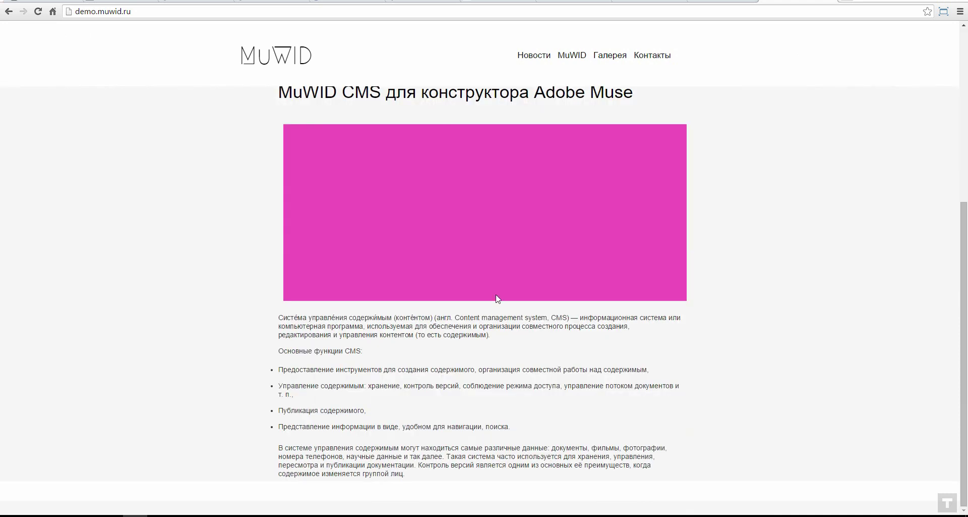
scroll(497, 298, "up", 5)
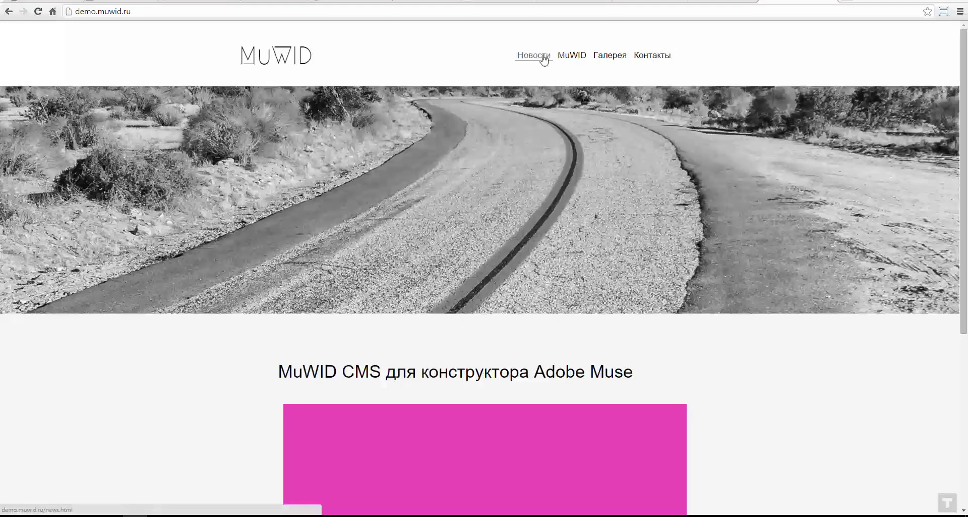
left_click(543, 59)
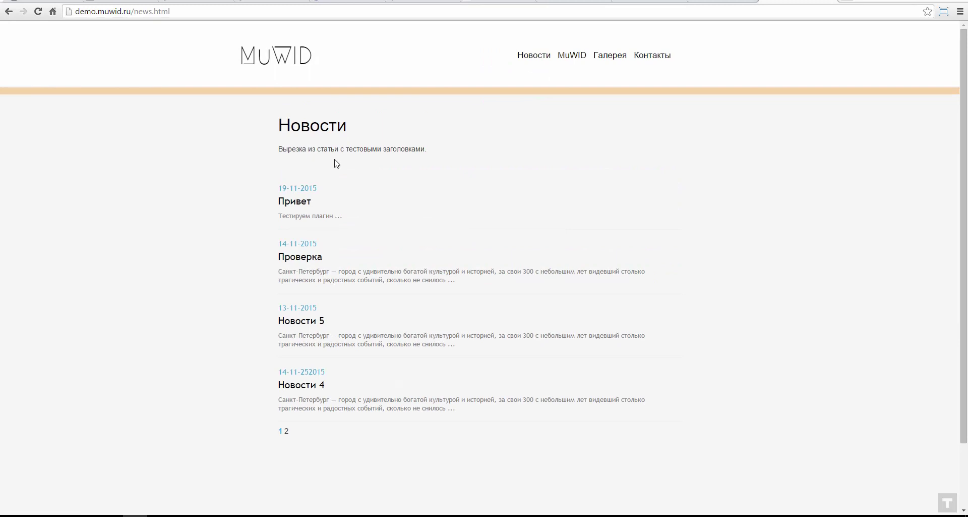
left_click(301, 202)
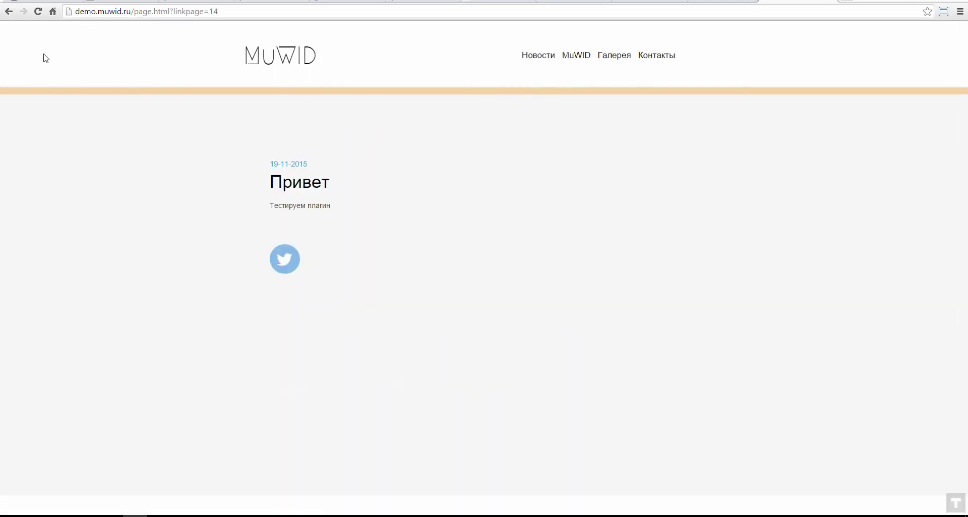
left_click(9, 11)
Visit the Инфосайты, Галерея and Контакты pages, then return to the MUWID admin tab.
mouse_move(569, 58)
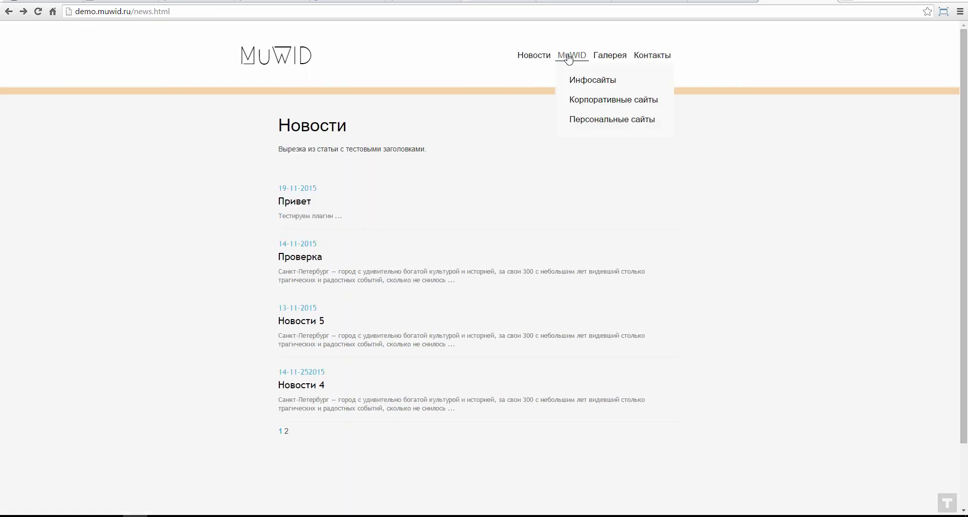
left_click(584, 80)
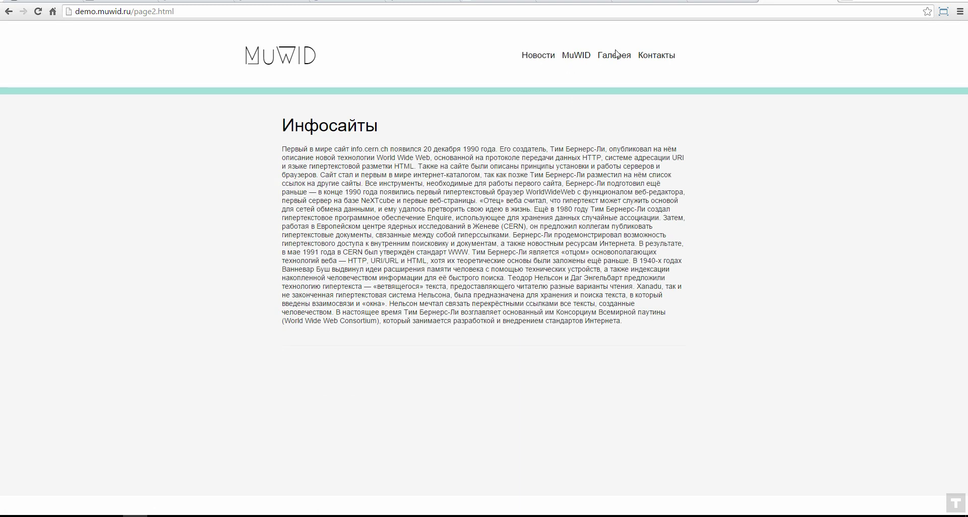
left_click(617, 55)
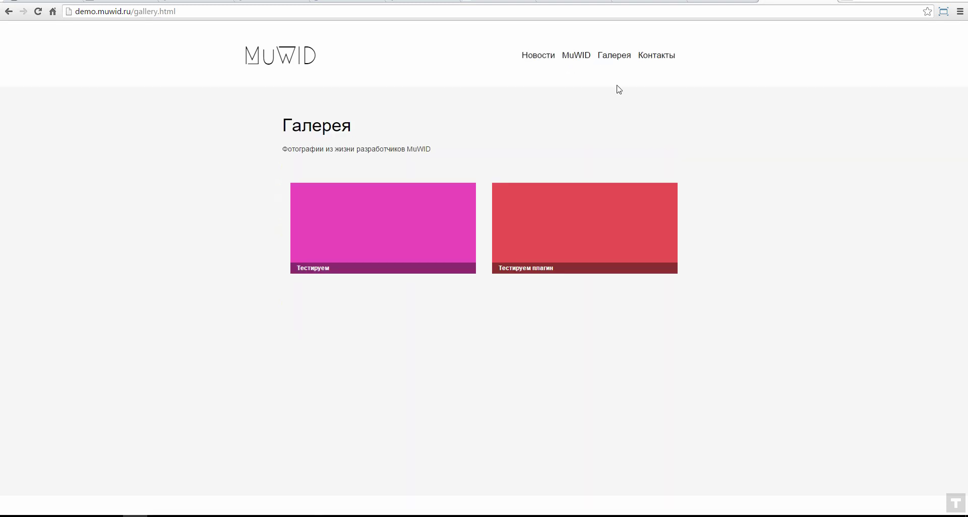
left_click(657, 56)
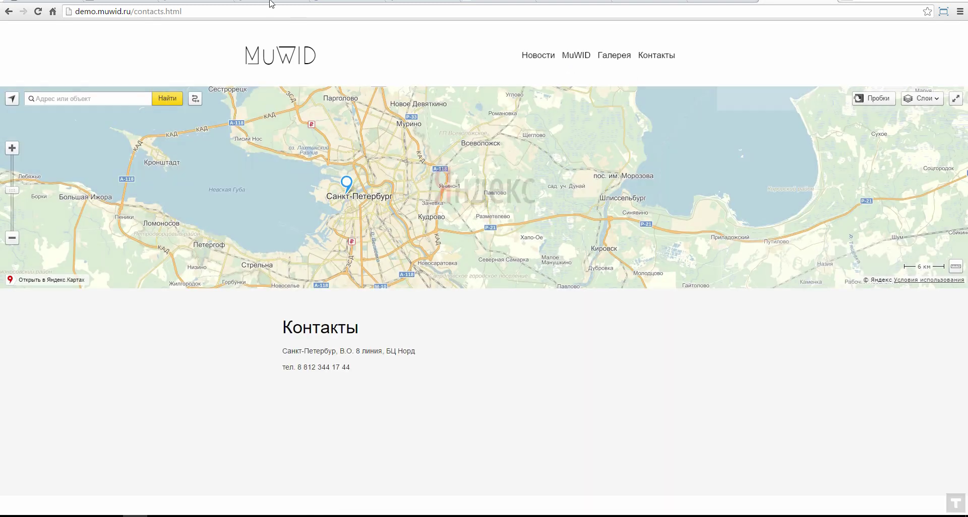
left_click(270, 4)
left_click_drag(492, 106, 516, 108)
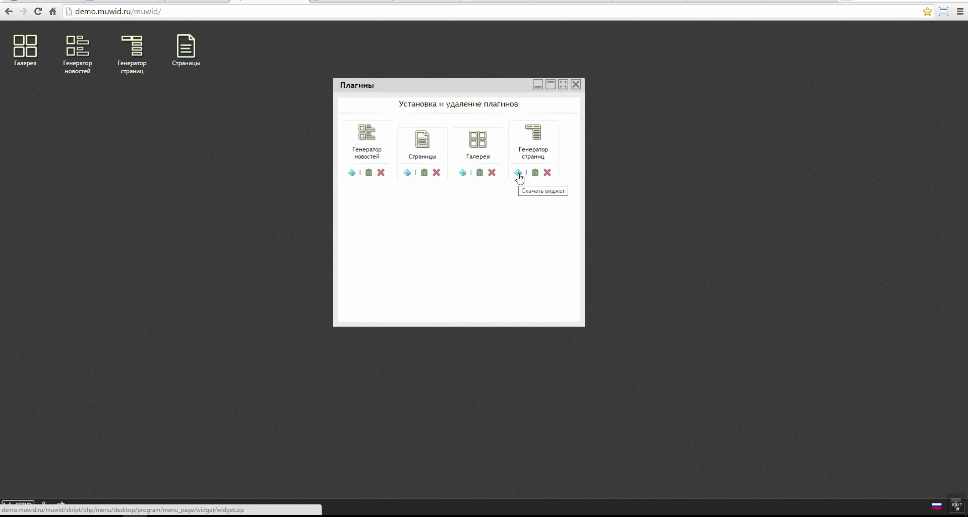
Download the Страницы widget archive widget (12).zip and open it from the download shelf.
left_click(407, 173)
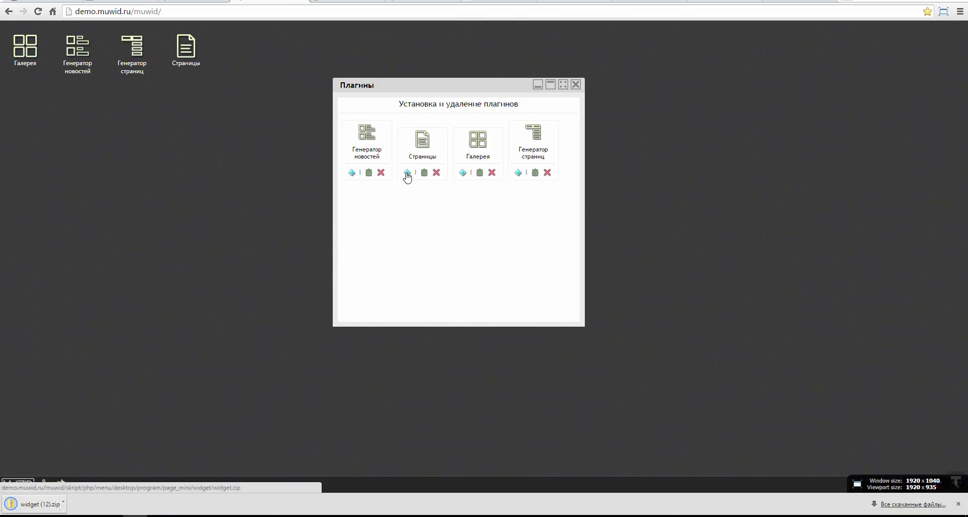
left_click(46, 505)
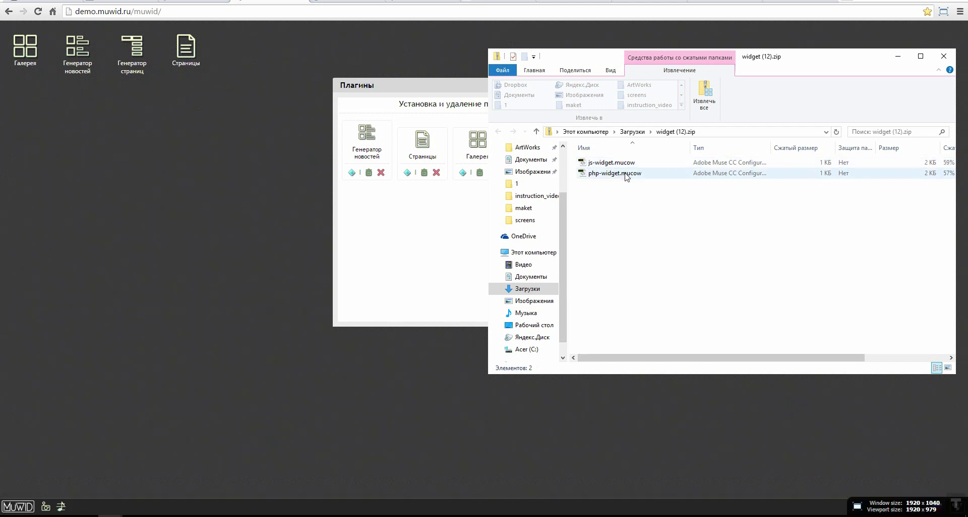
Select js-widget.mucow in the archive and try dragging it onto the Muse page.
left_click(629, 164)
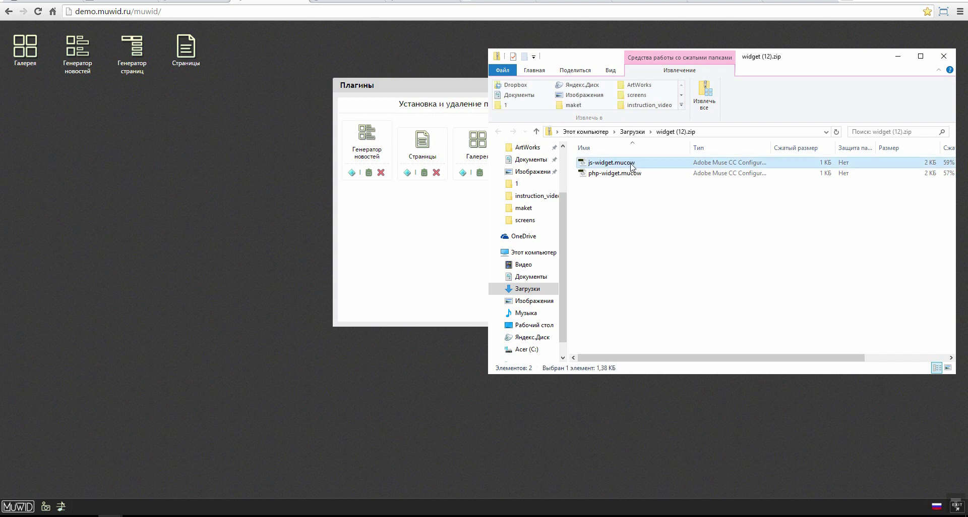
left_click(209, 514)
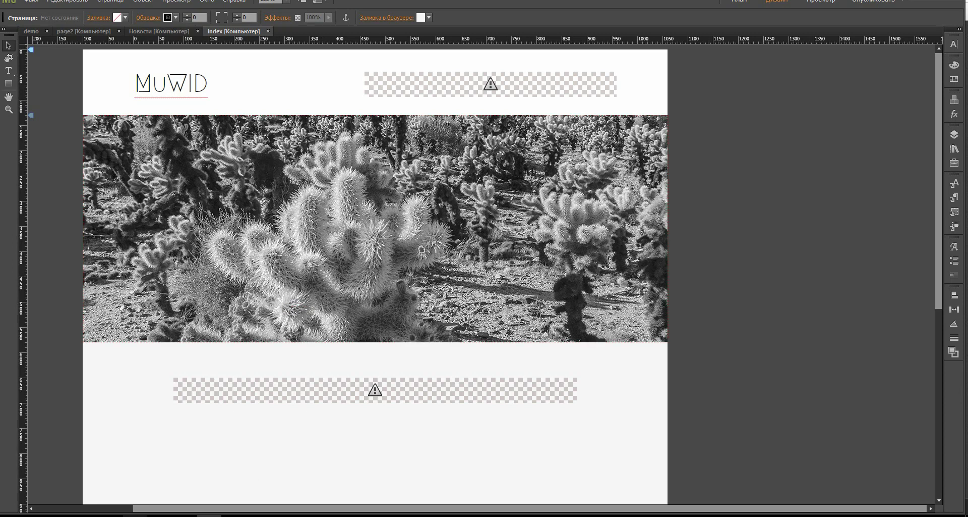
mouse_move(109, 514)
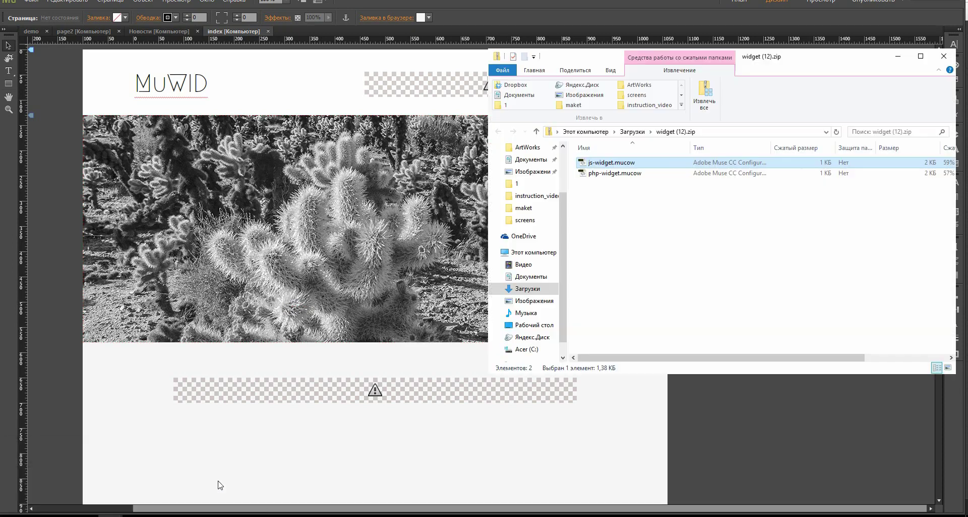
left_click(196, 483)
left_click_drag(619, 167, 617, 215)
Return to the Muse index page design and open then close the File menu.
left_click(374, 362)
scroll(213, 325, "down", 3)
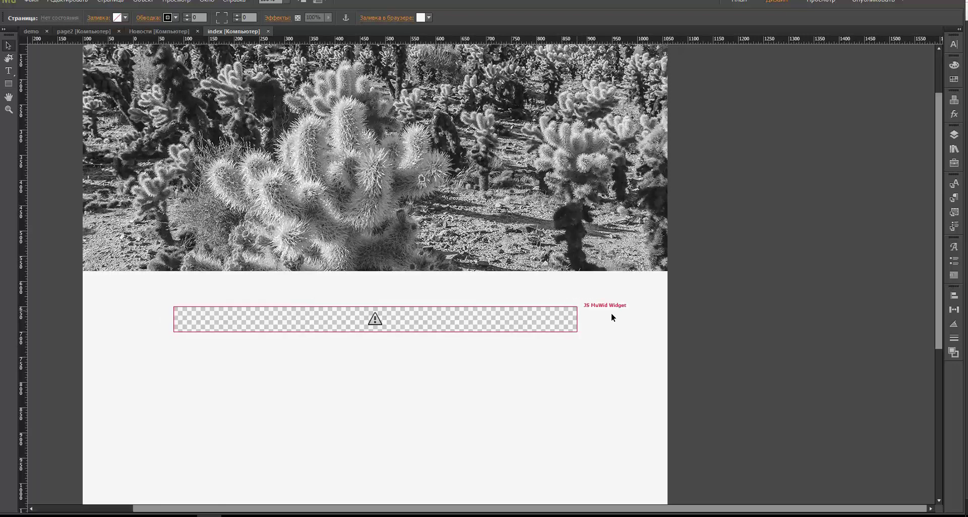
scroll(619, 316, "up", 3)
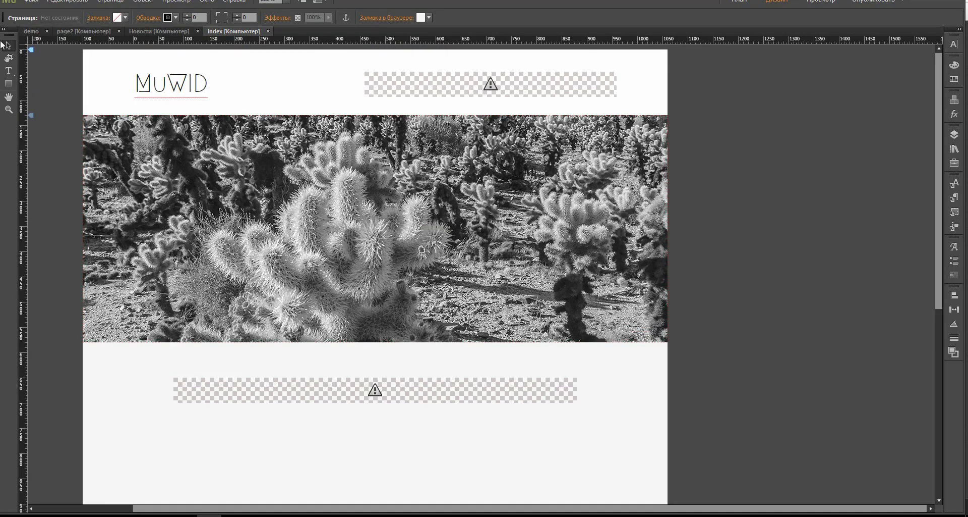
left_click(31, 1)
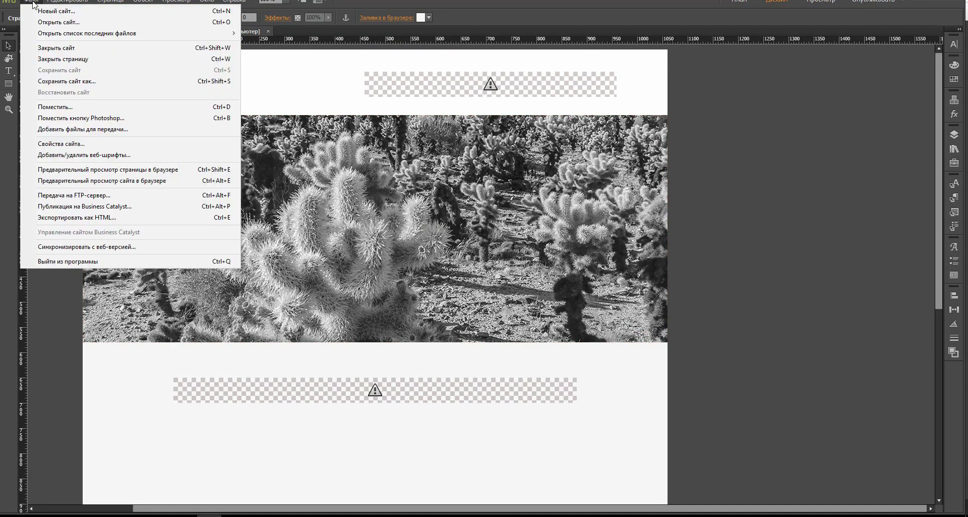
left_click(42, 340)
mouse_move(209, 514)
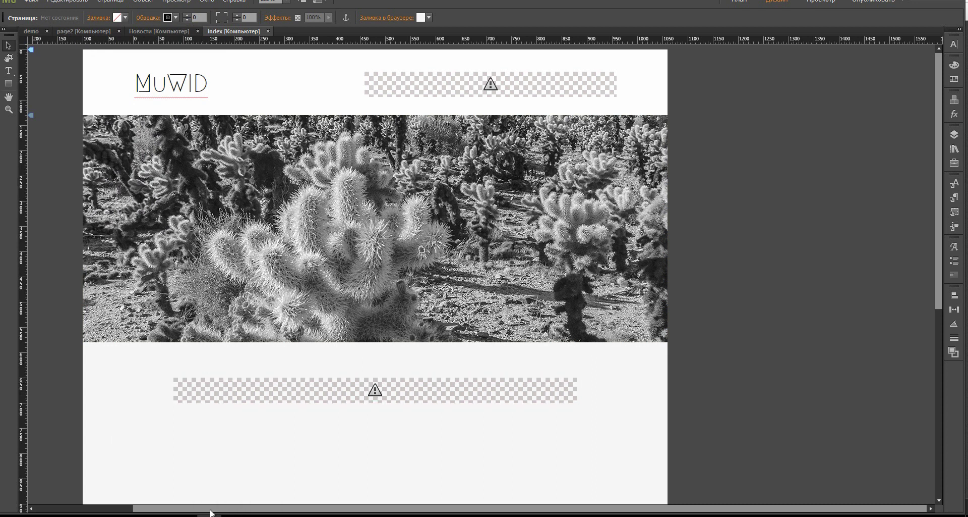
In Chrome, go from the contacts page to the home page, then open the Новости page.
left_click(134, 515)
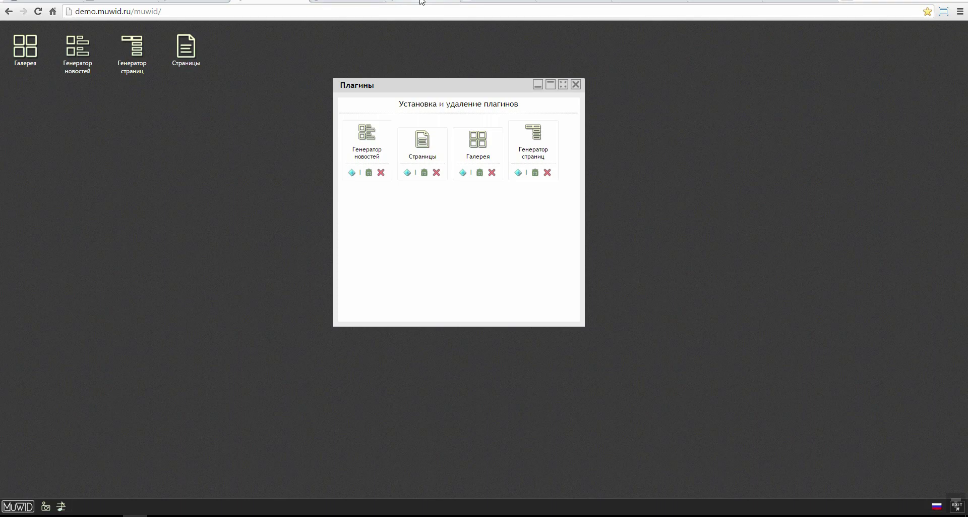
left_click(802, 2)
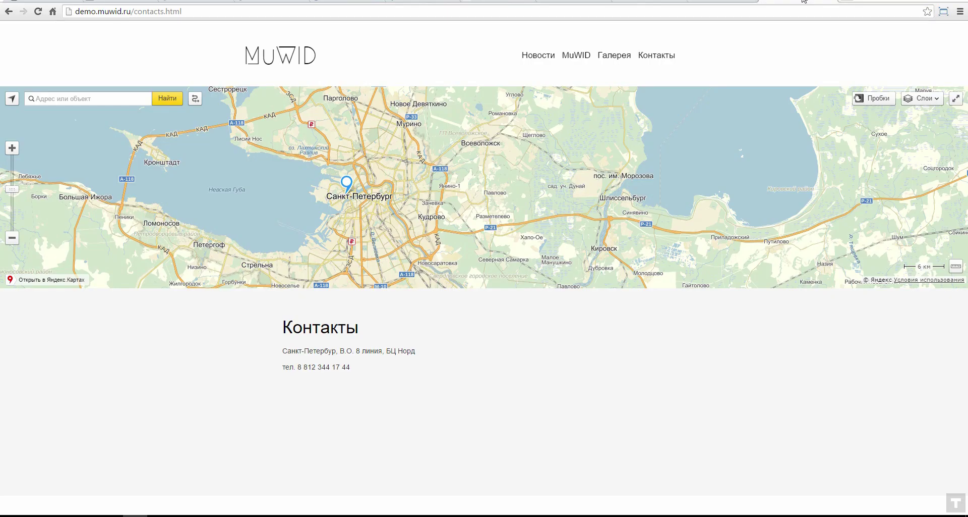
left_click(290, 64)
scroll(352, 165, "down", 5)
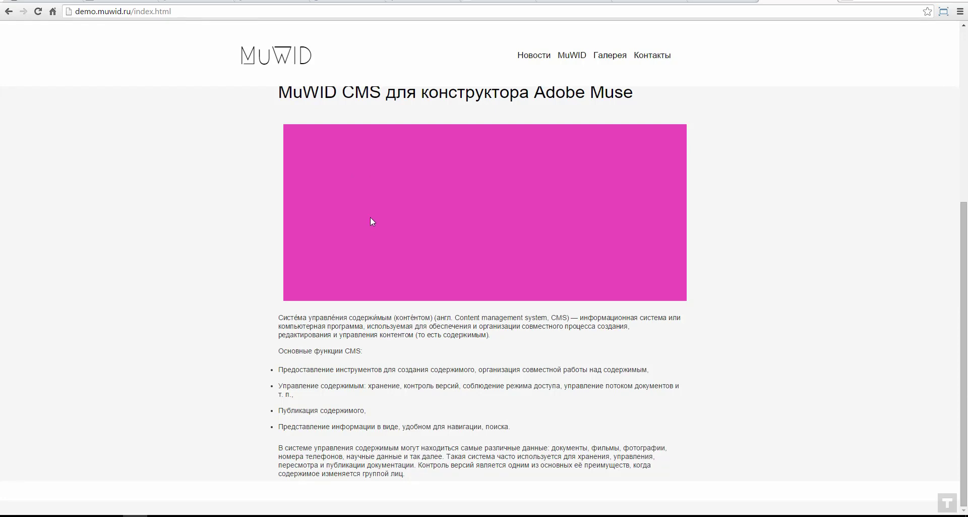
scroll(379, 217, "up", 5)
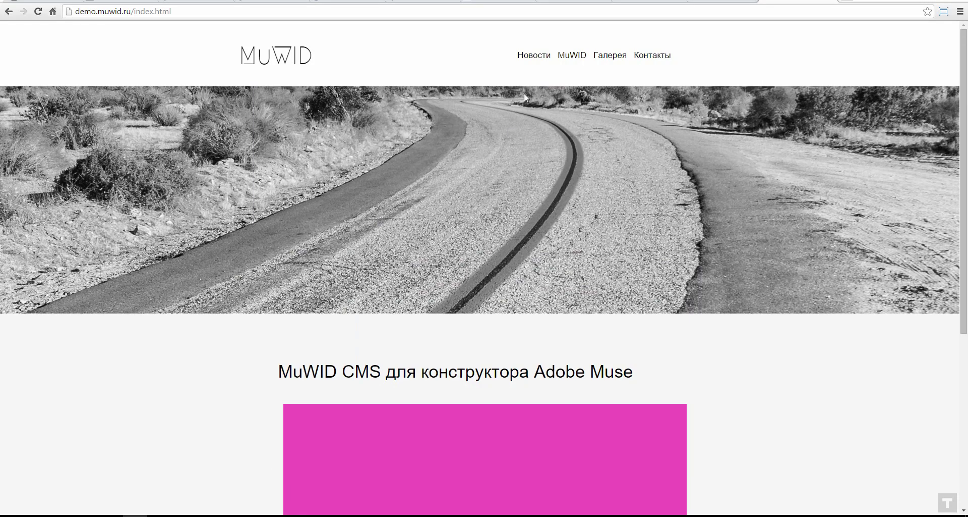
left_click(541, 59)
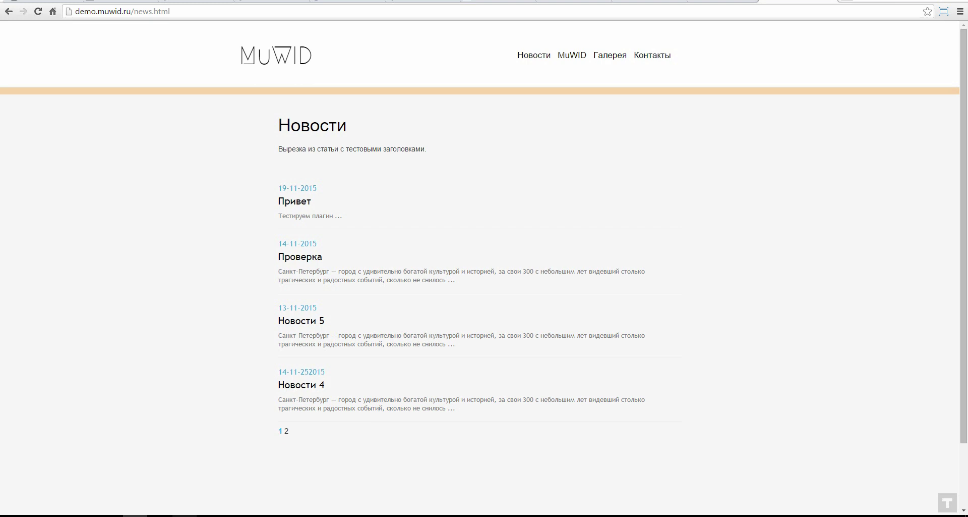
Drag php-widget.mucow from the archive window onto the Muse index page.
mouse_move(111, 514)
left_click(254, 477)
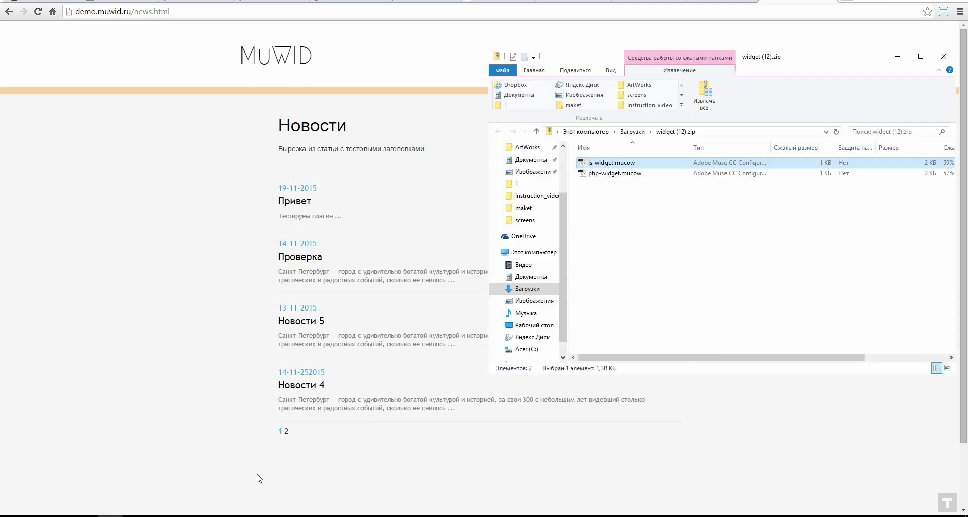
left_click_drag(803, 58, 794, 59)
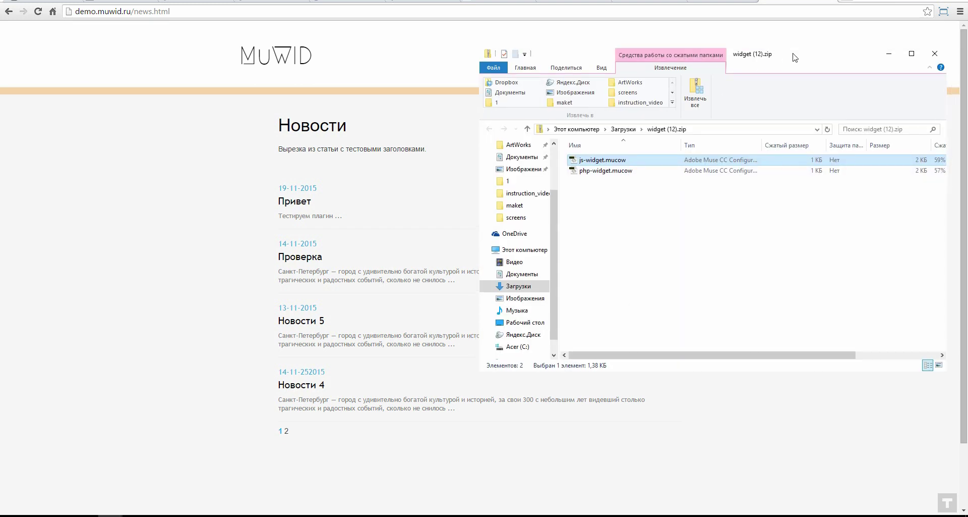
left_click(598, 172)
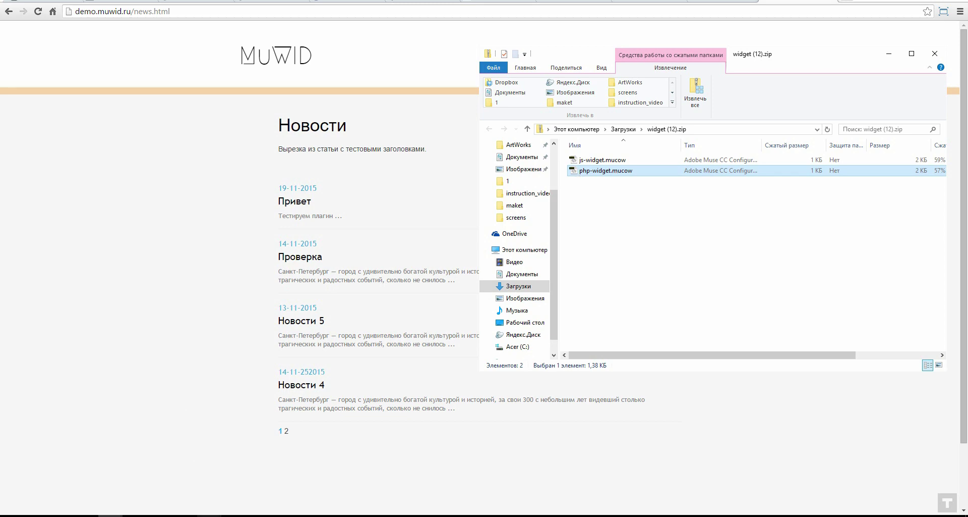
left_click(208, 515)
mouse_move(166, 512)
left_click(217, 484)
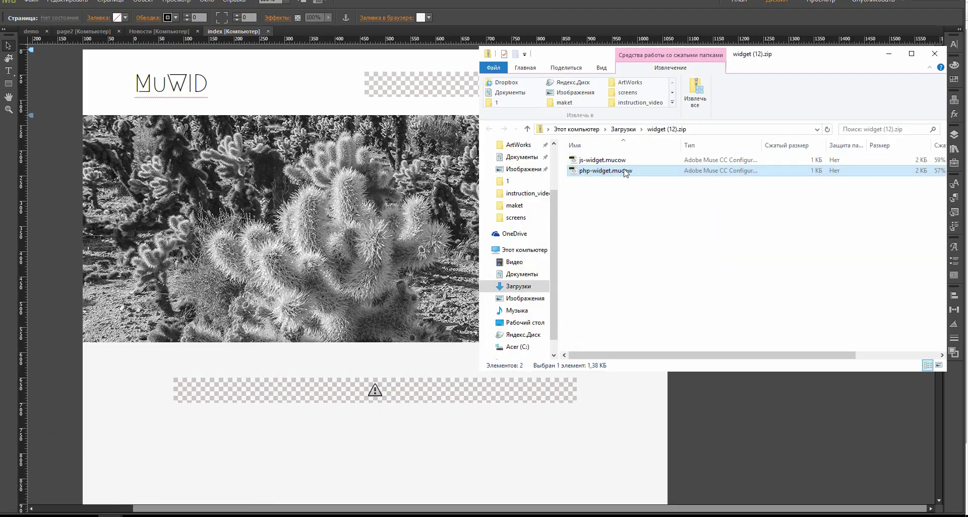
left_click_drag(605, 171, 268, 401)
Put the archive window away and open then close Muse's File menu.
left_click(889, 54)
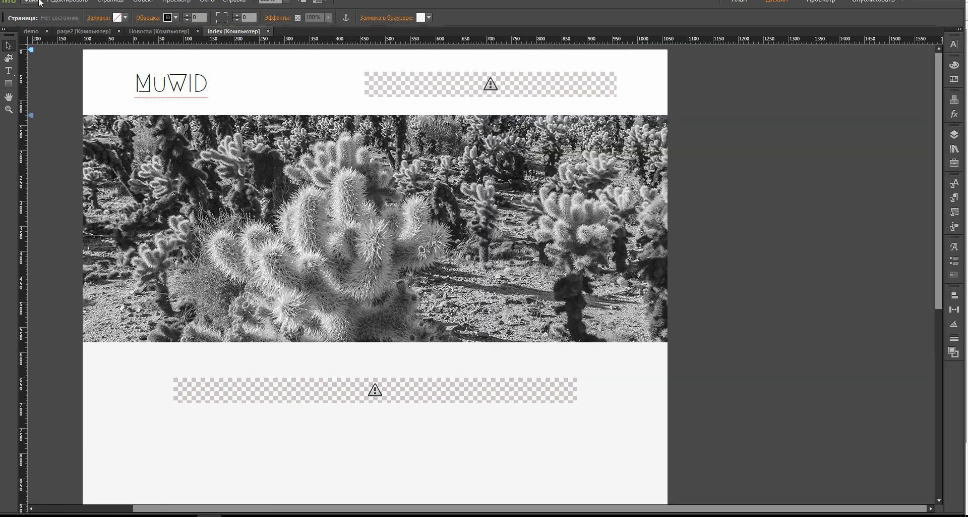
left_click(31, 1)
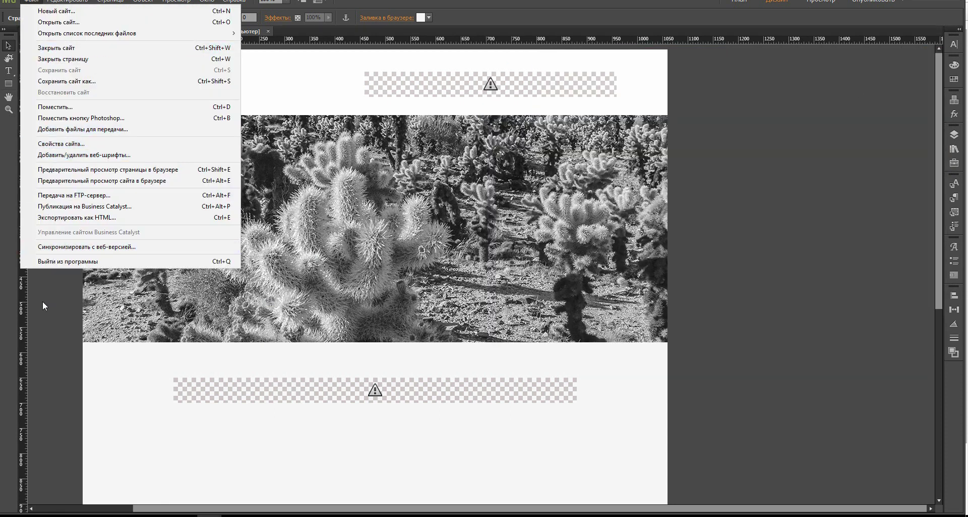
left_click(62, 401)
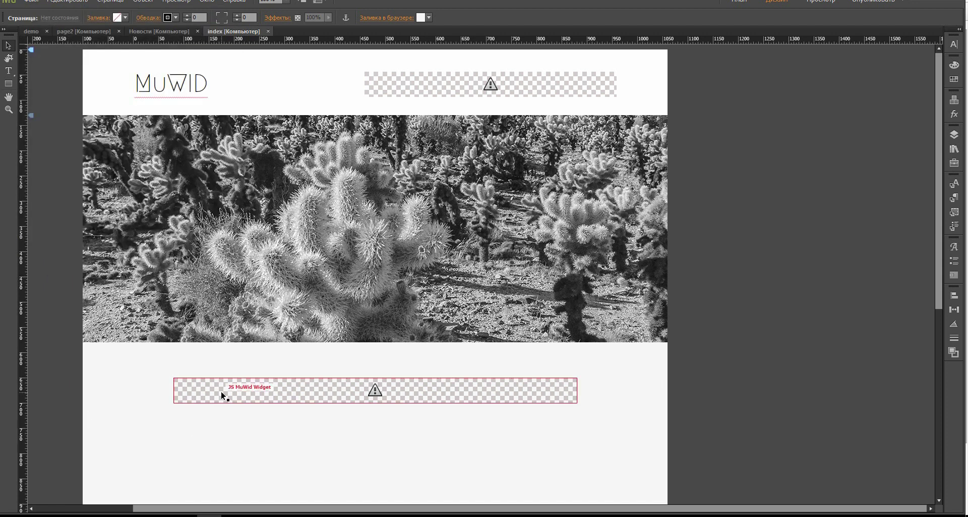
In Total Commander, disconnect and reconnect to the demoMuWID FTP server.
left_click(234, 515)
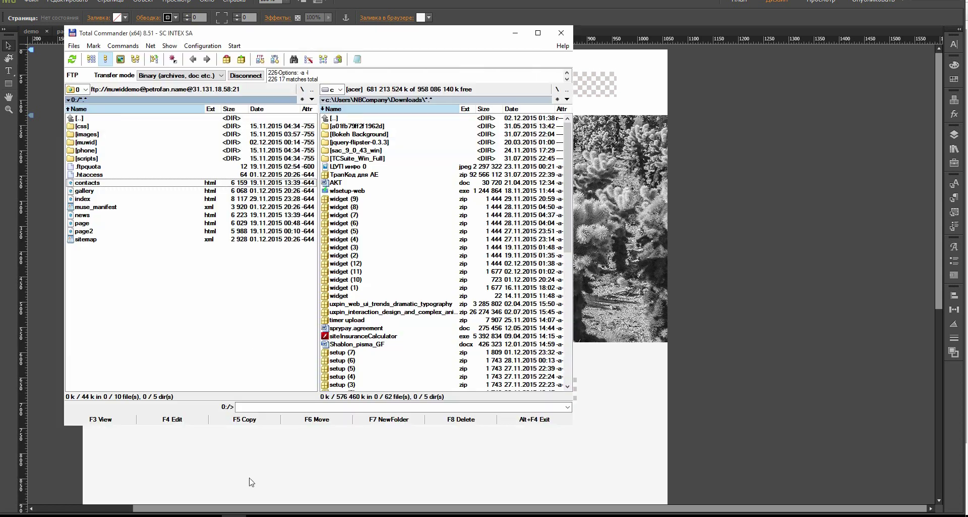
left_click_drag(210, 38, 303, 51)
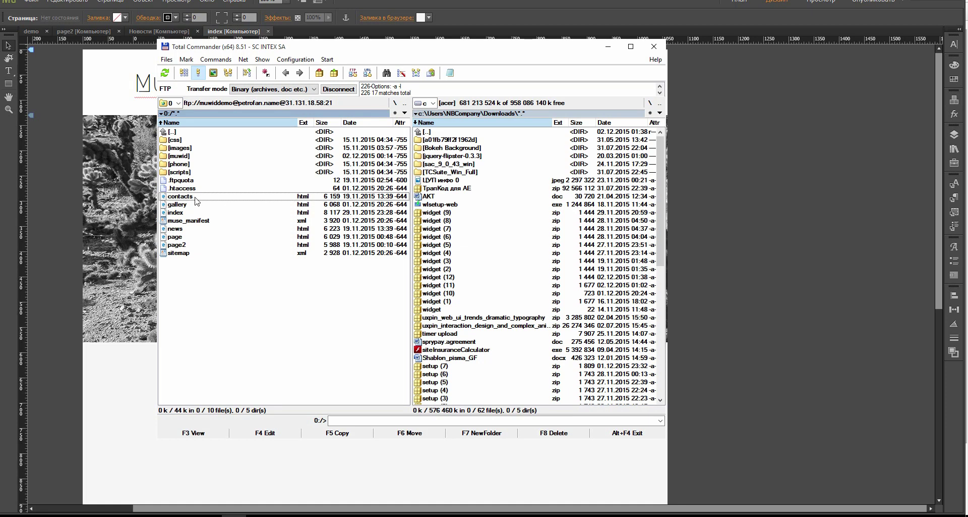
left_click(336, 89)
key("ctrl+f")
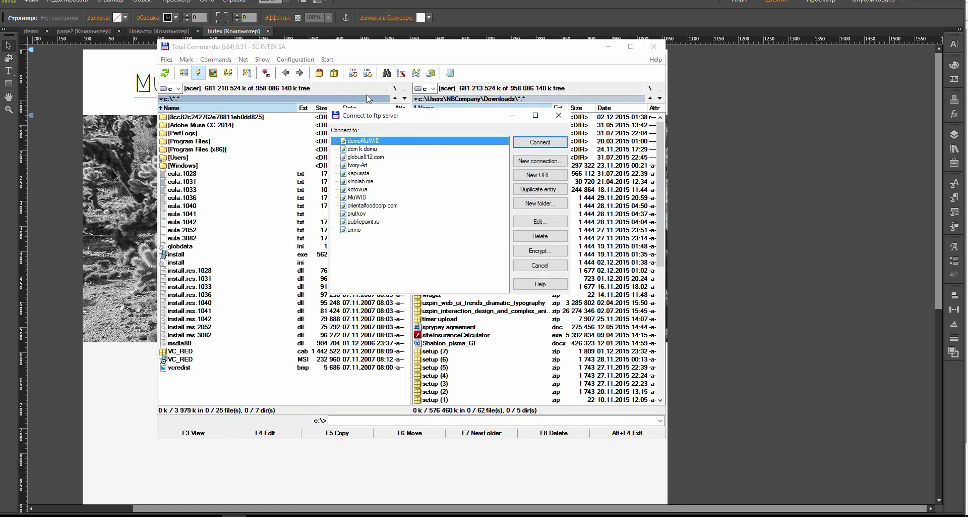
left_click(522, 144)
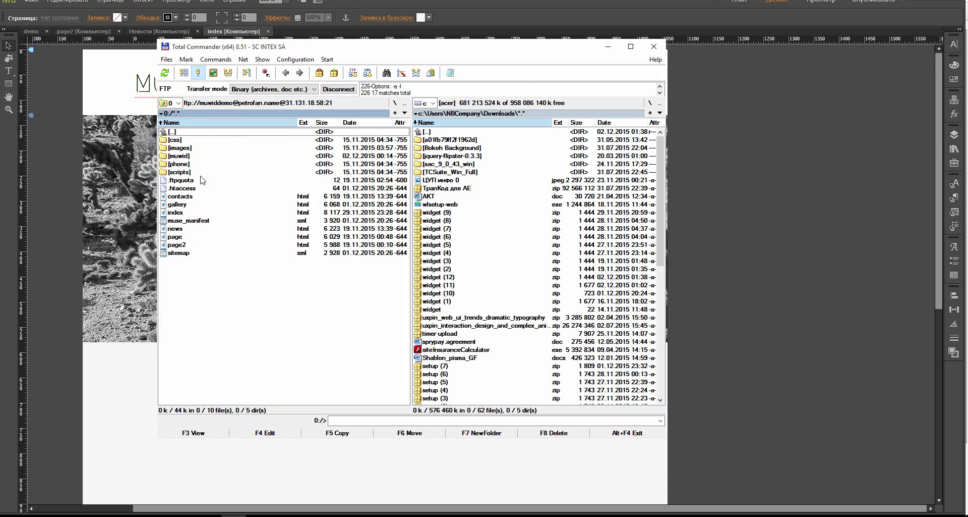
Rename contacts.html to contacts.php on the server.
left_click(176, 197)
left_click(196, 197)
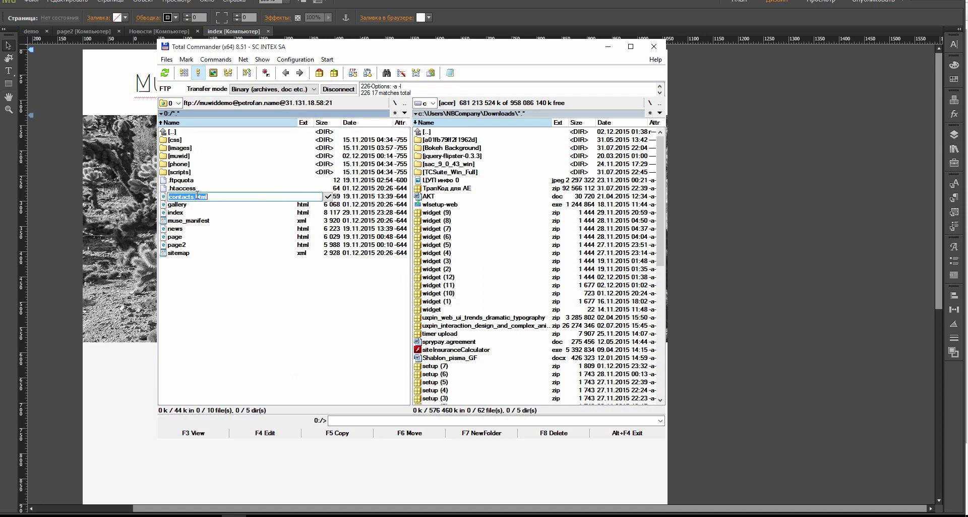
left_click(210, 197)
left_click_drag(206, 196, 197, 196)
type("php")
key("Return")
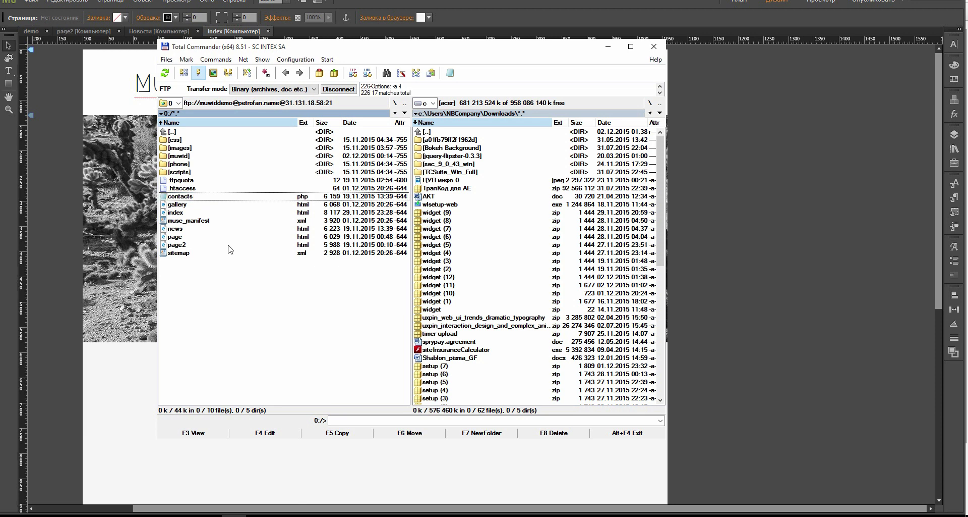